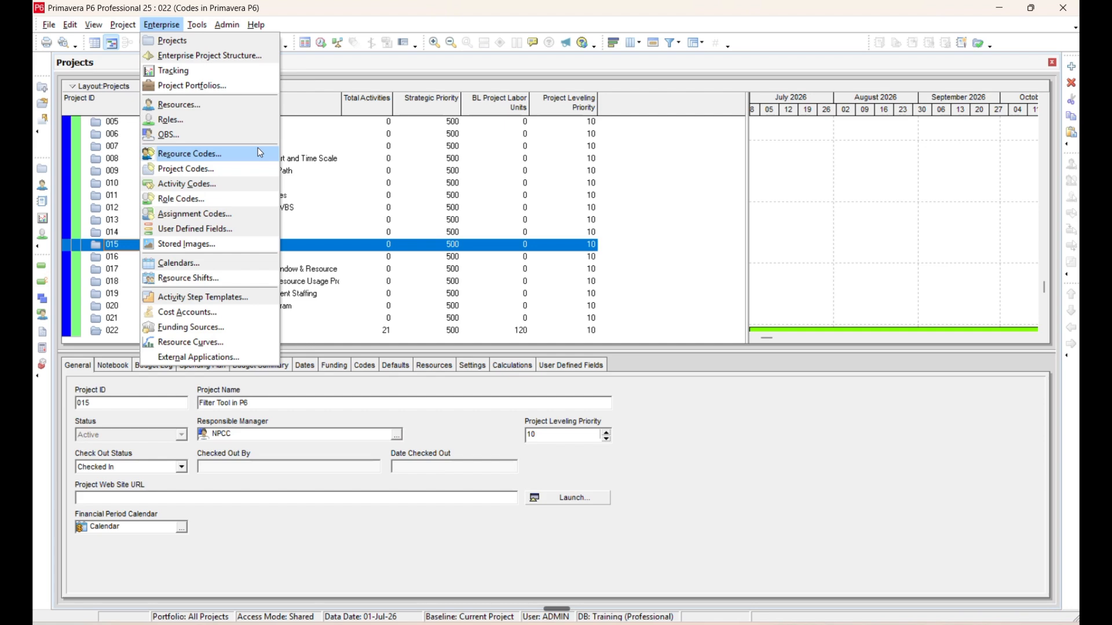
Look over the global activity codes, and open the activities of project 022, Codes in Primavera P6.
left_click(245, 187)
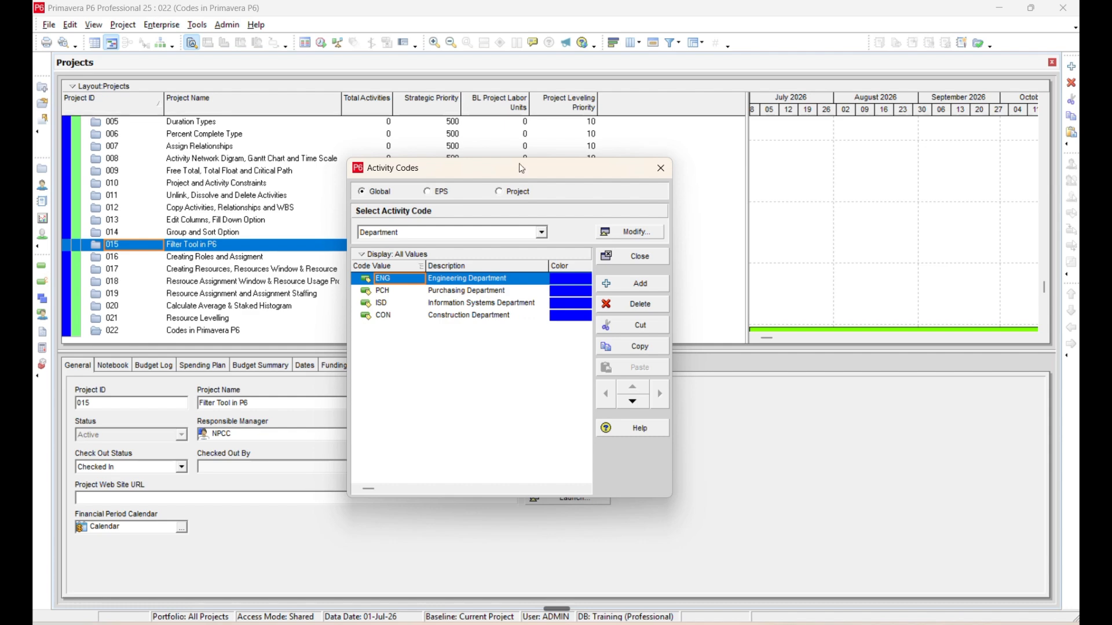
left_click(664, 166)
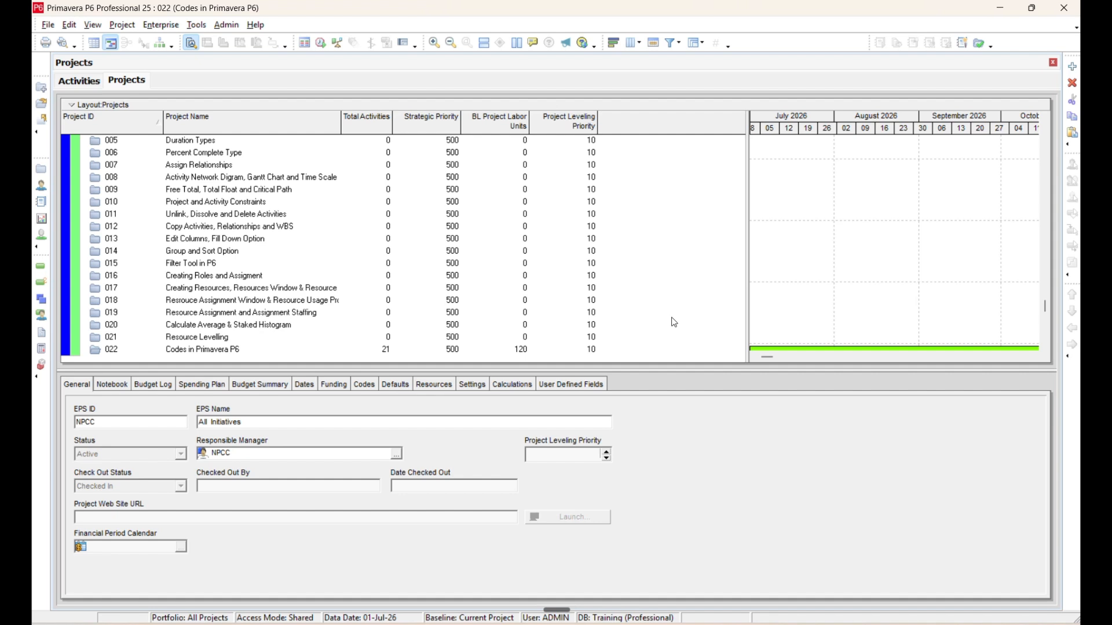
right_click(214, 350)
left_click(270, 18)
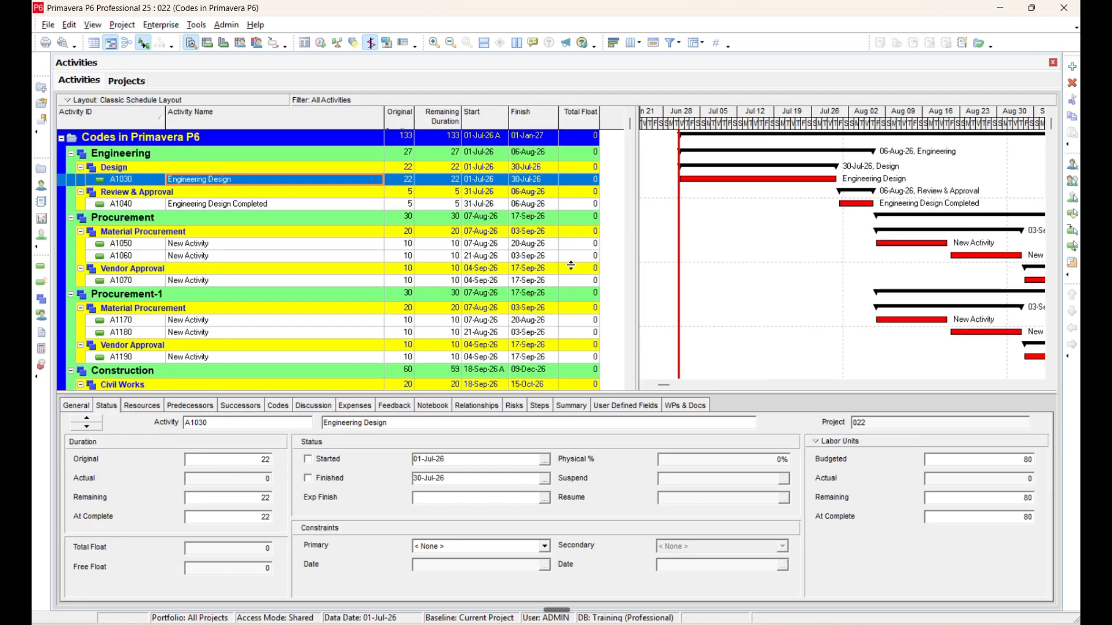
Open the activity codes for the open project, check the global ones, and return to the project-level codes.
left_click(168, 26)
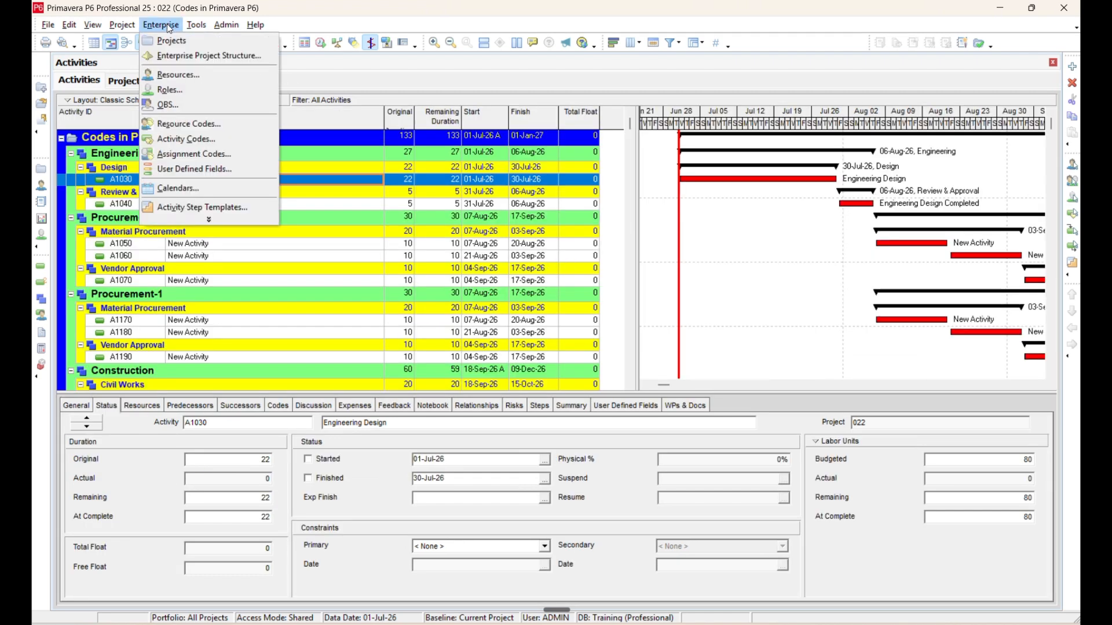
left_click(223, 147)
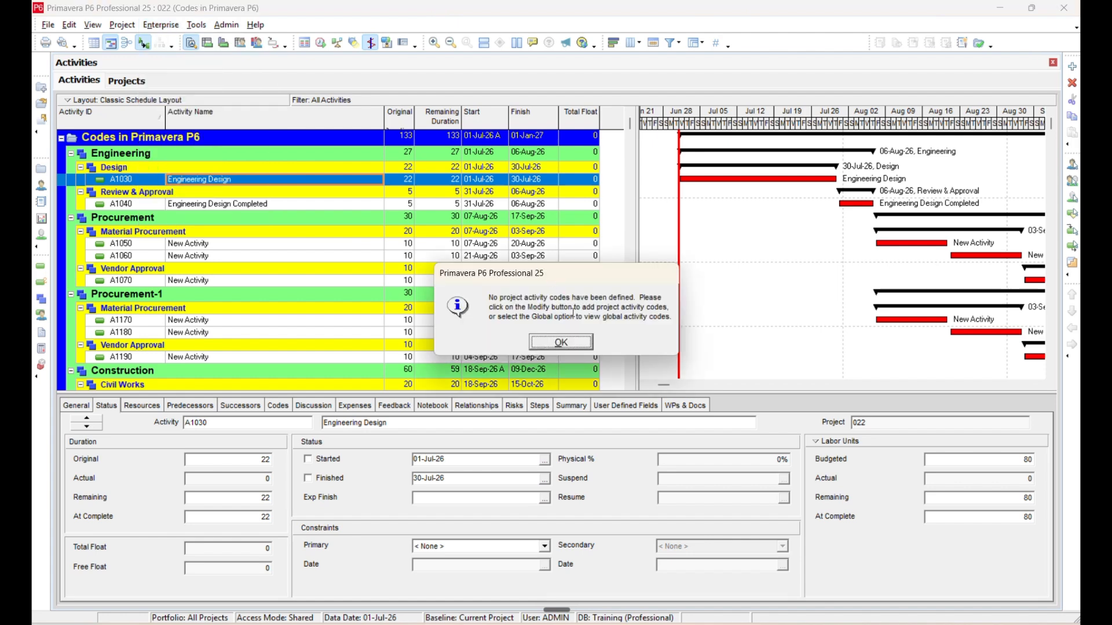
left_click(561, 346)
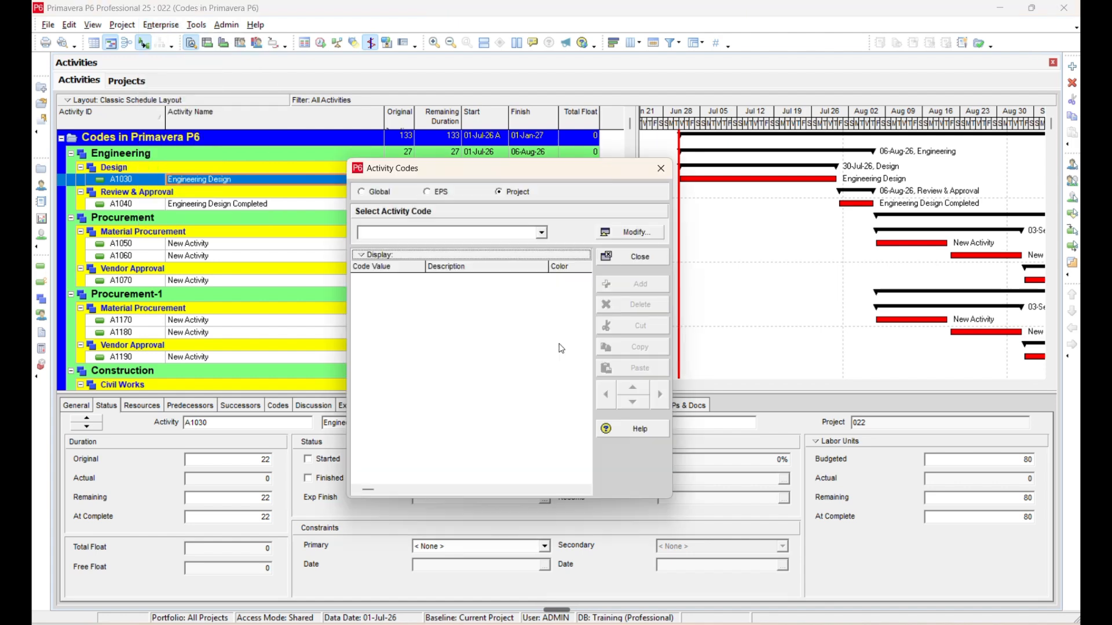
left_click(372, 193)
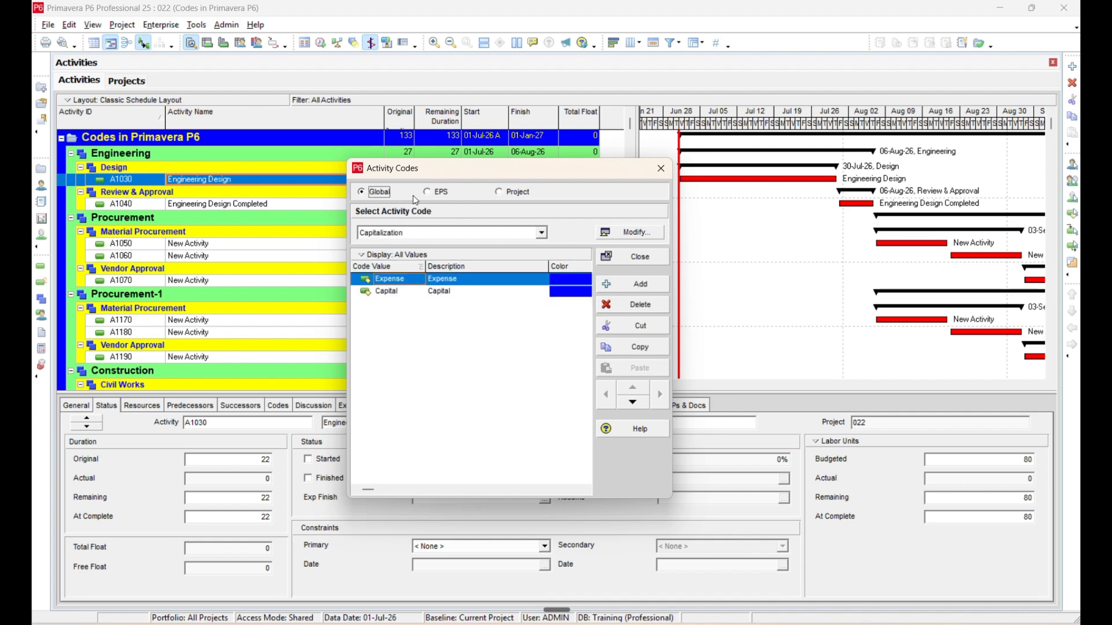
left_click(515, 194)
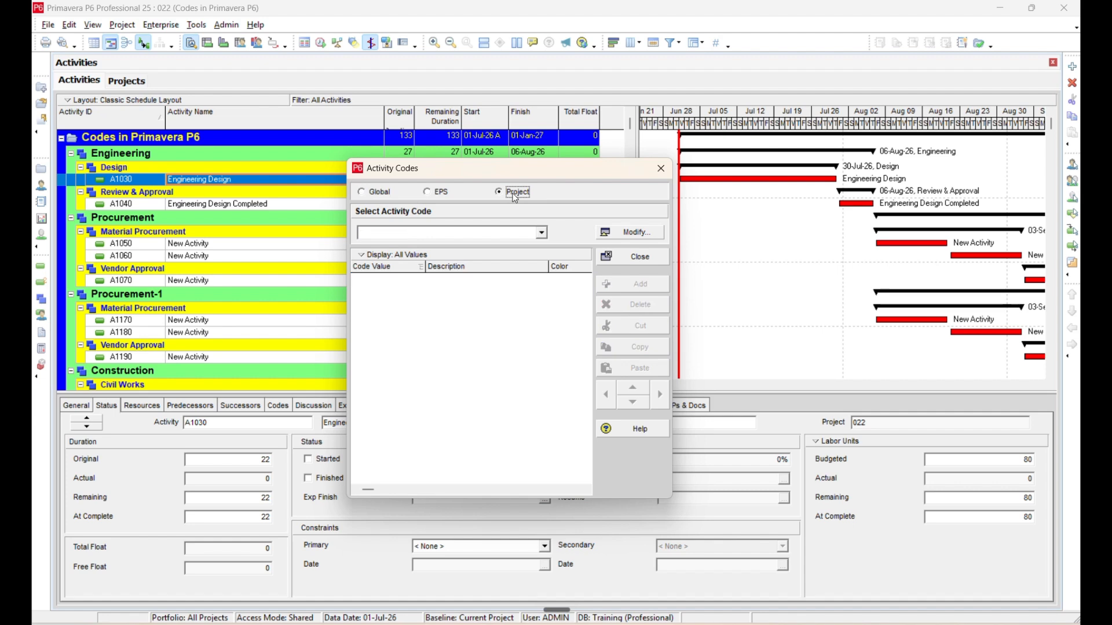
Define a new project-level activity code named "Sub Con." with the default maximum length.
left_click(642, 226)
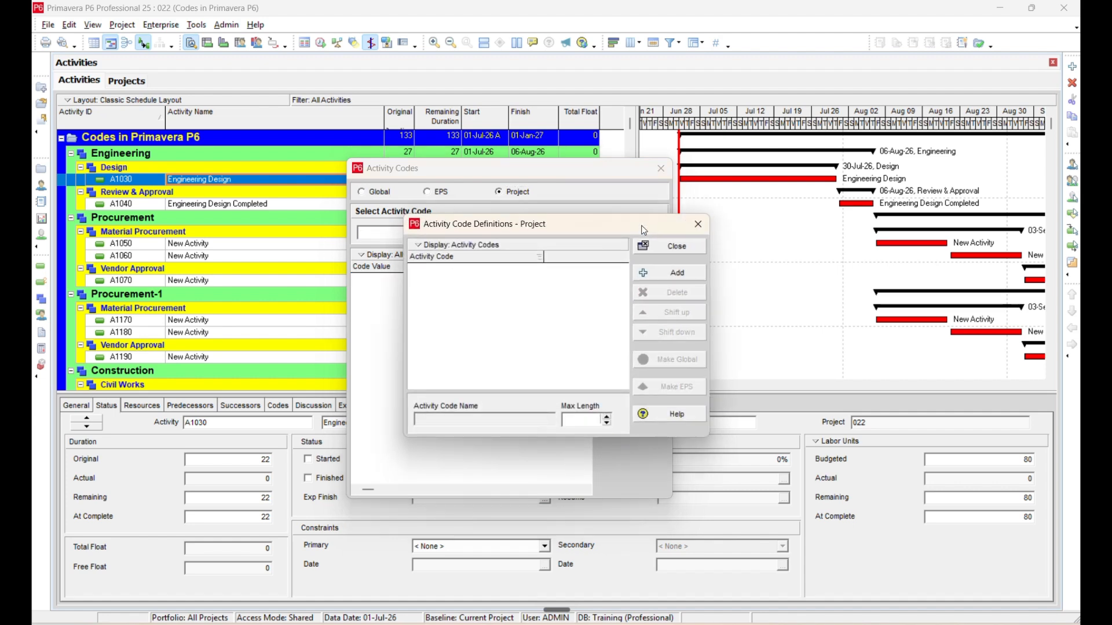
left_click(640, 278)
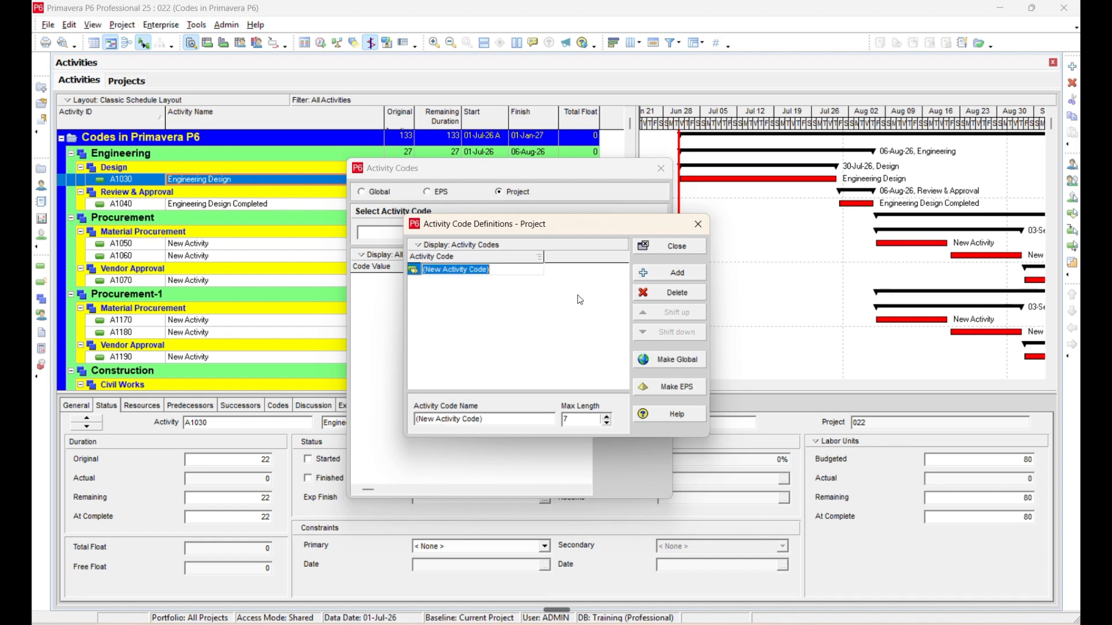
type("S")
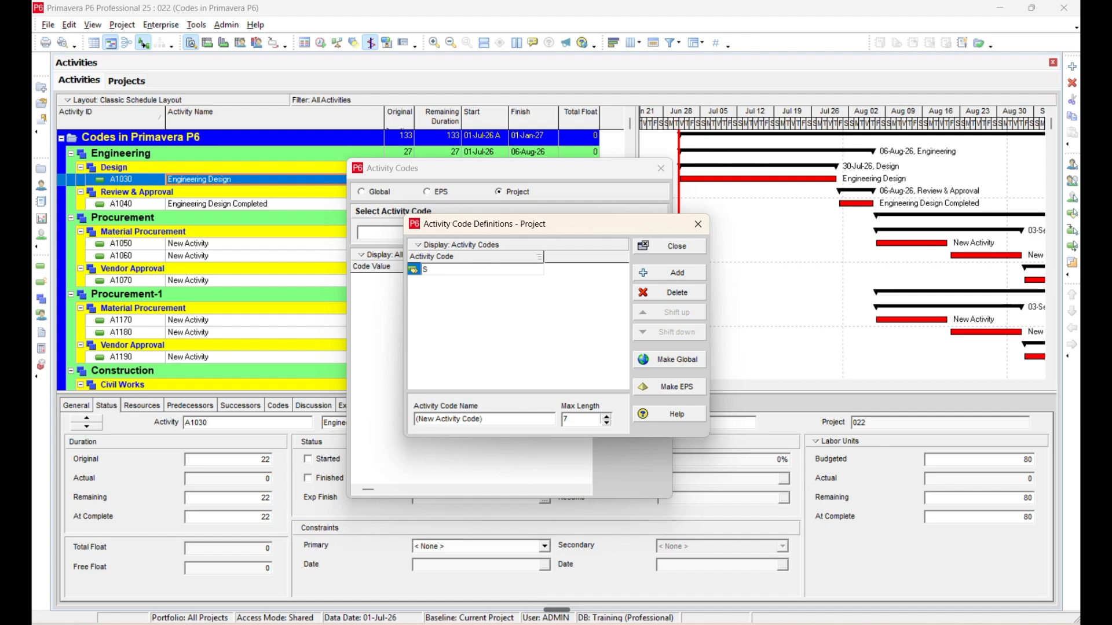
type("ub Con.")
left_click(531, 304)
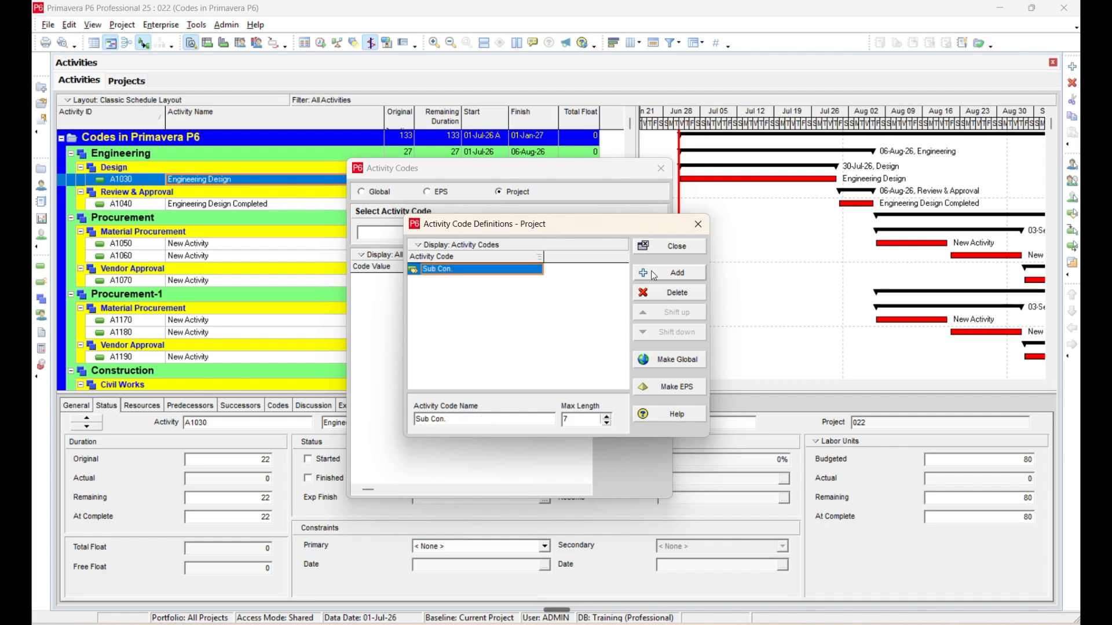
left_click(682, 249)
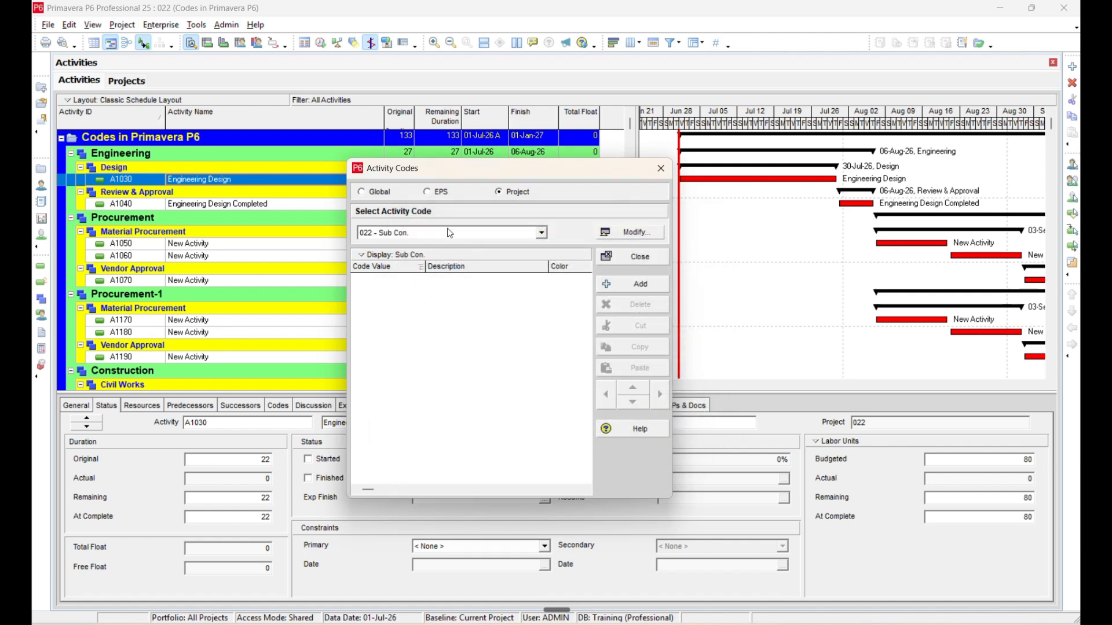
Add code value 001 with the description "Eng. Team" to the Sub Con. activity code.
left_click(632, 284)
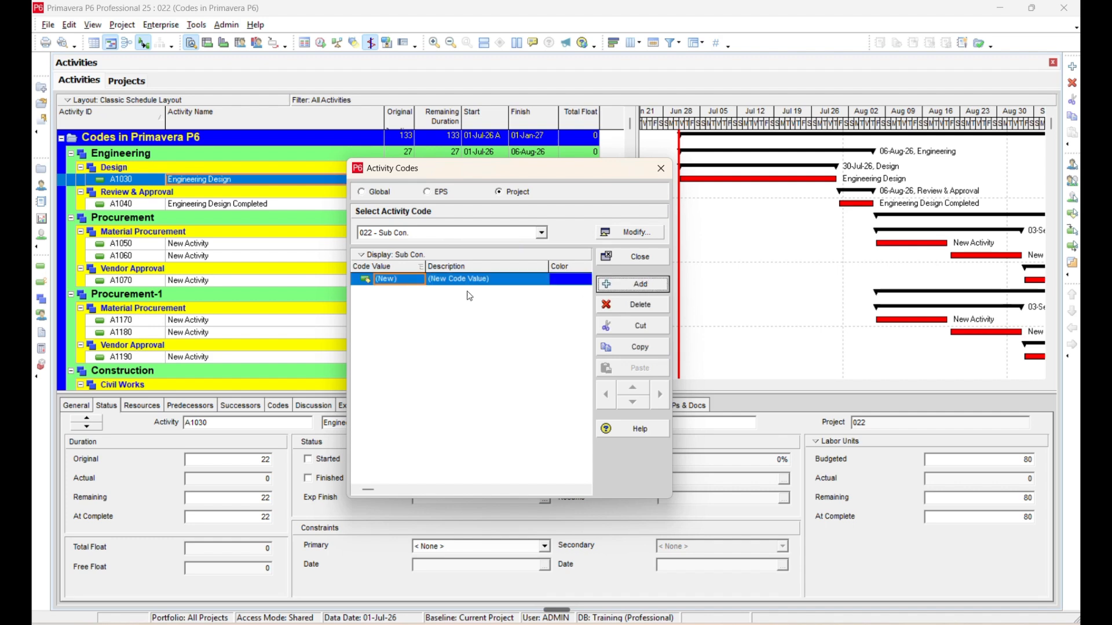
left_click(420, 278)
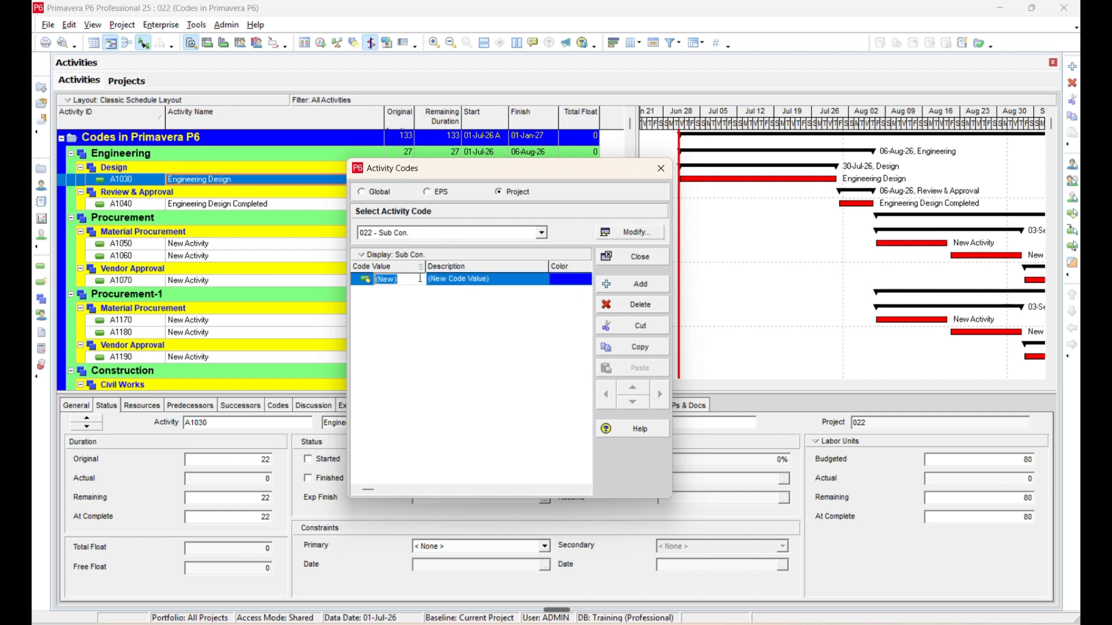
left_click(421, 279)
key("BackSpace")
key("BackSpace")
key("BackSpace")
key("BackSpace")
key("BackSpace")
type("001")
left_click(504, 279)
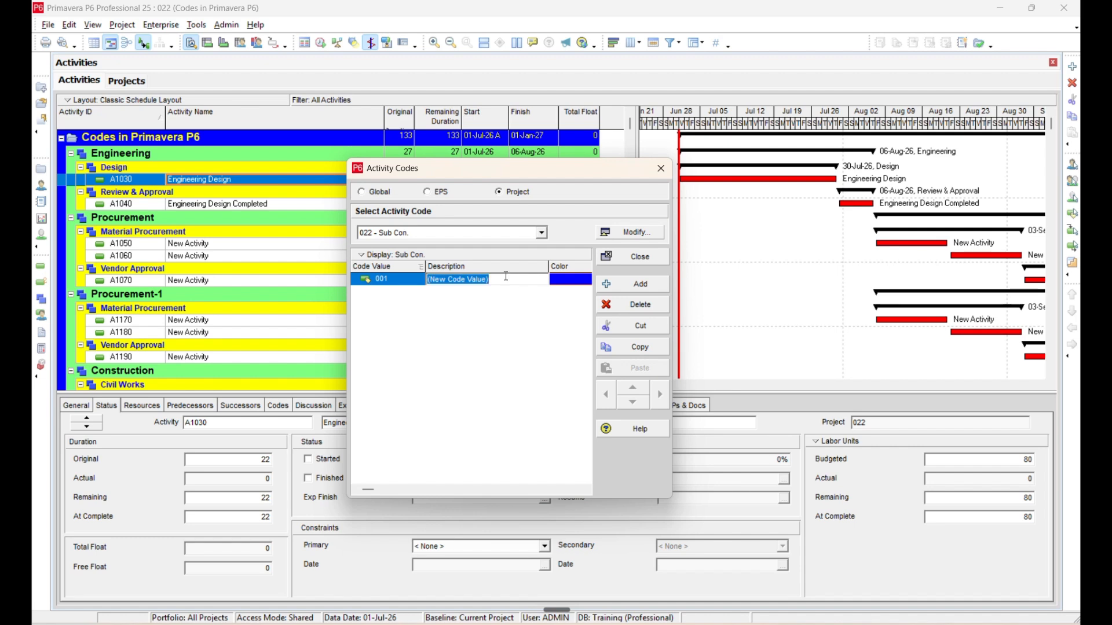
type("Eng.")
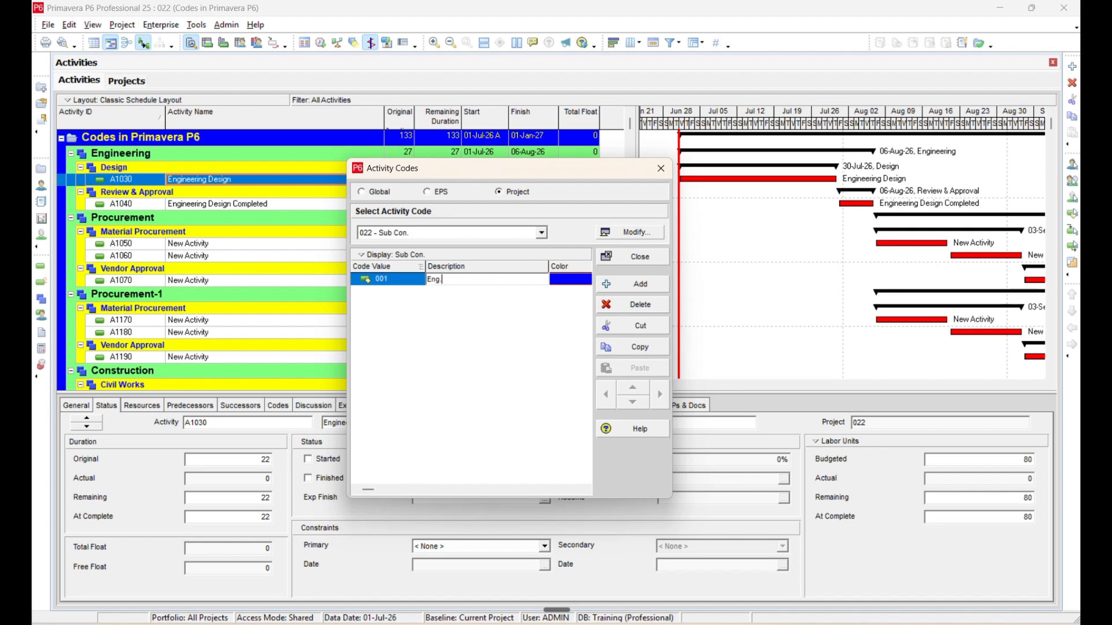
type(" Team")
Add code value 002 with the description "Excavtion Team" to the Sub Con. activity code.
left_click(637, 283)
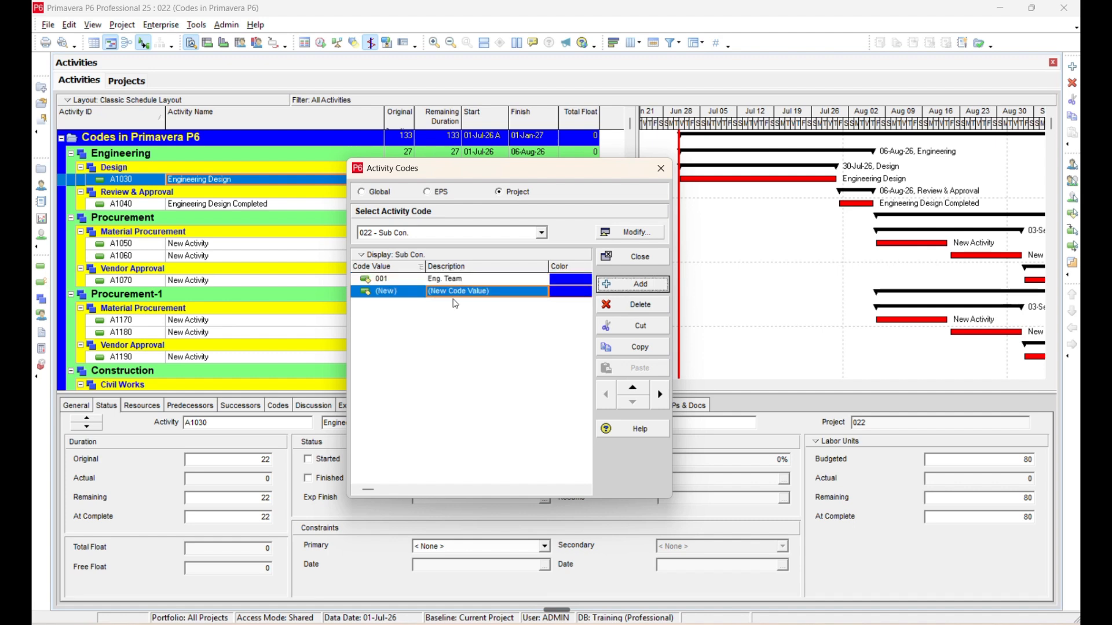
left_click(413, 291)
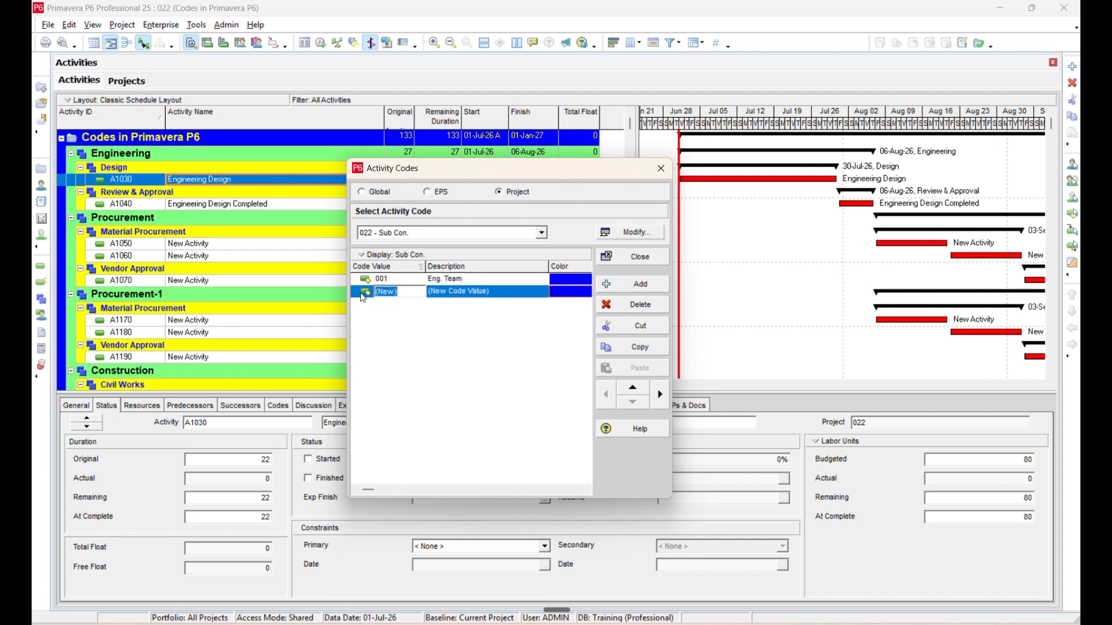
type("002")
key("Tab")
type("Exc")
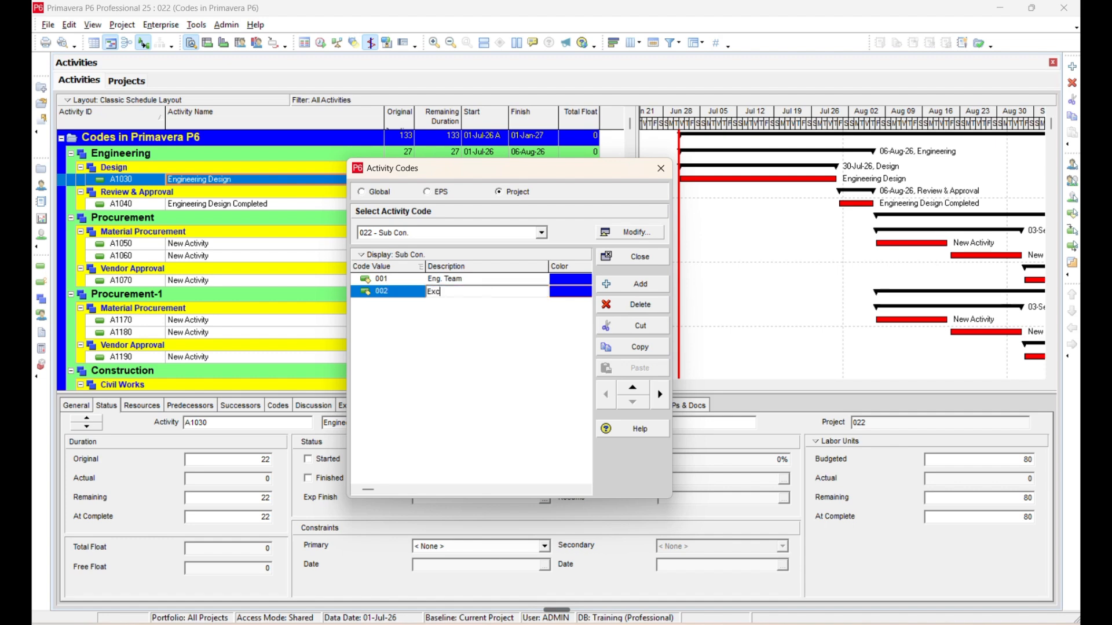
type("avtion Team")
Add code value 003 with the description "Waterproofing Team" and close the activity codes window.
left_click(640, 283)
type("003")
key("Tab")
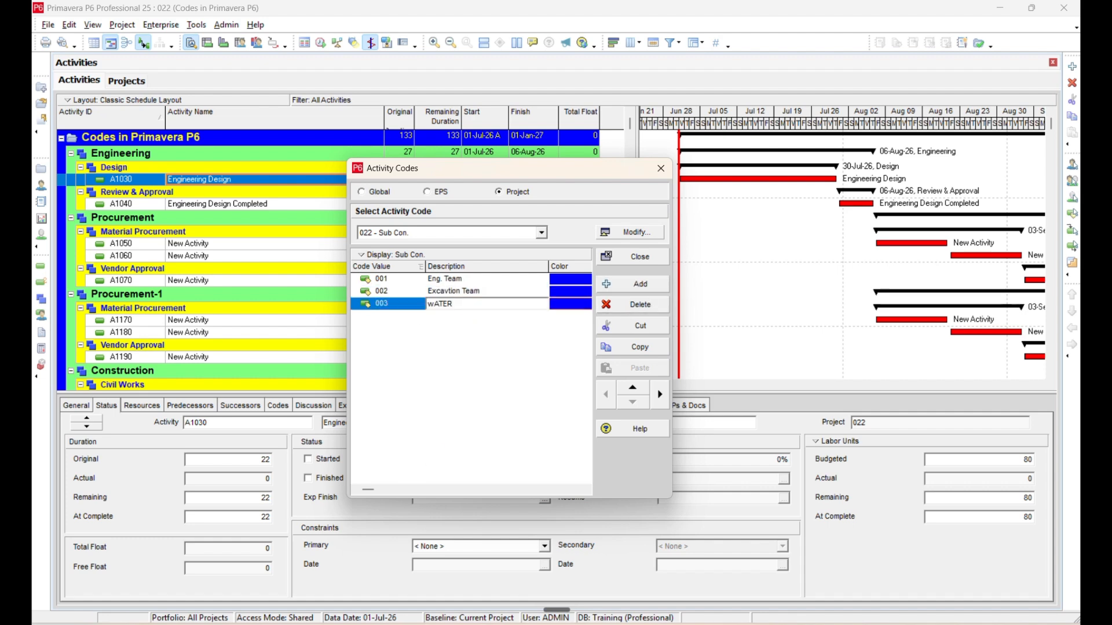
type("Water")
type("proofing Team")
left_click(468, 330)
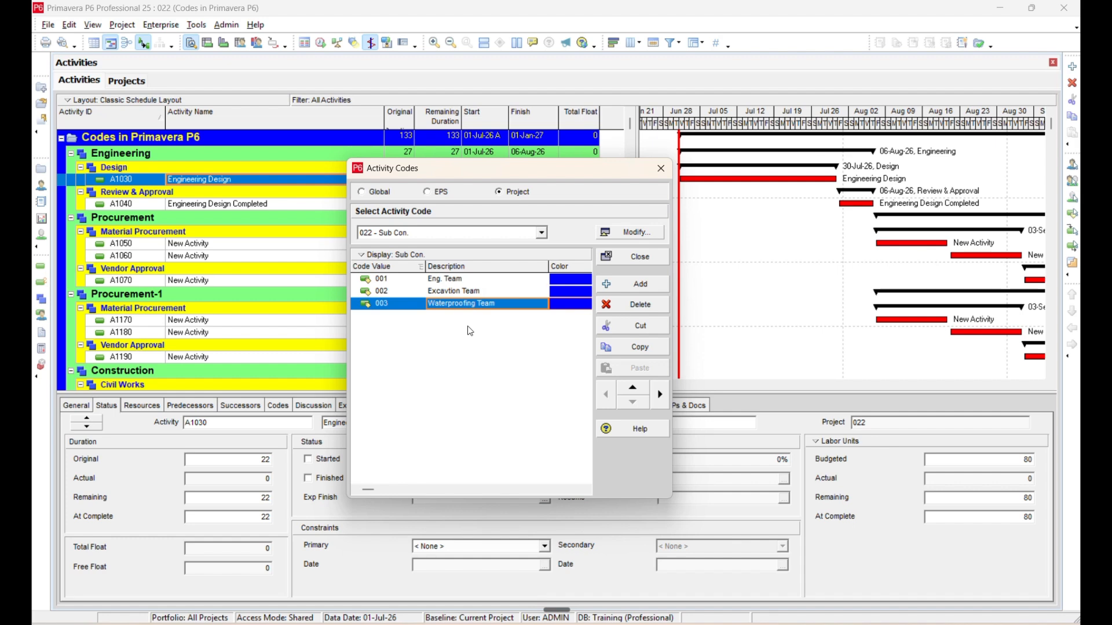
left_click(641, 259)
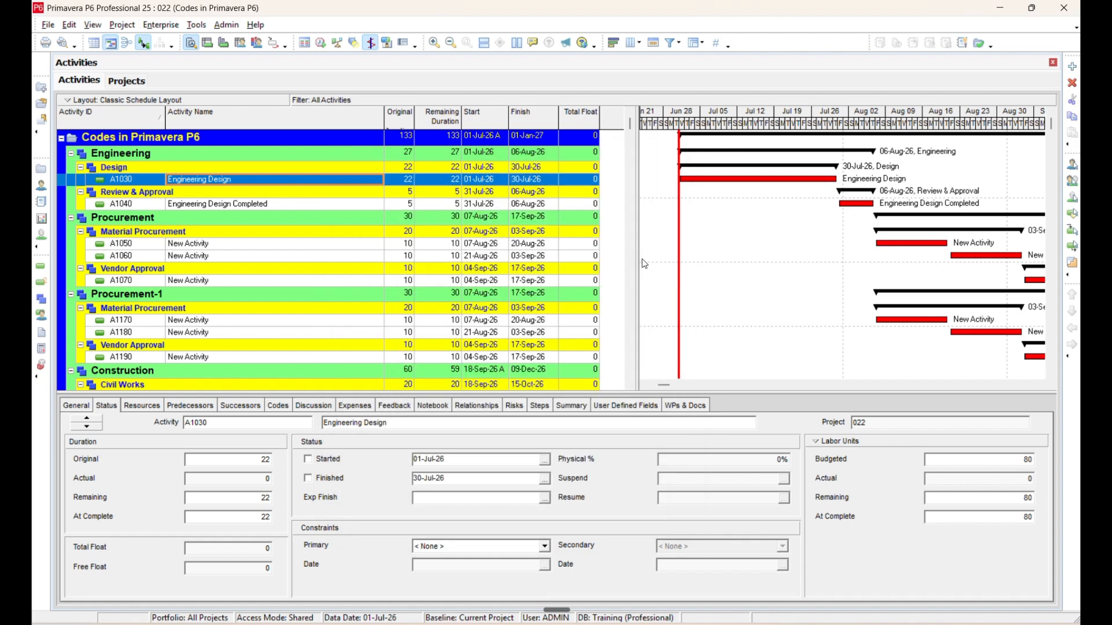
Add the Sub Con. project activity code as the last column of the activity table and widen that column slightly.
left_click_drag(637, 258, 749, 215)
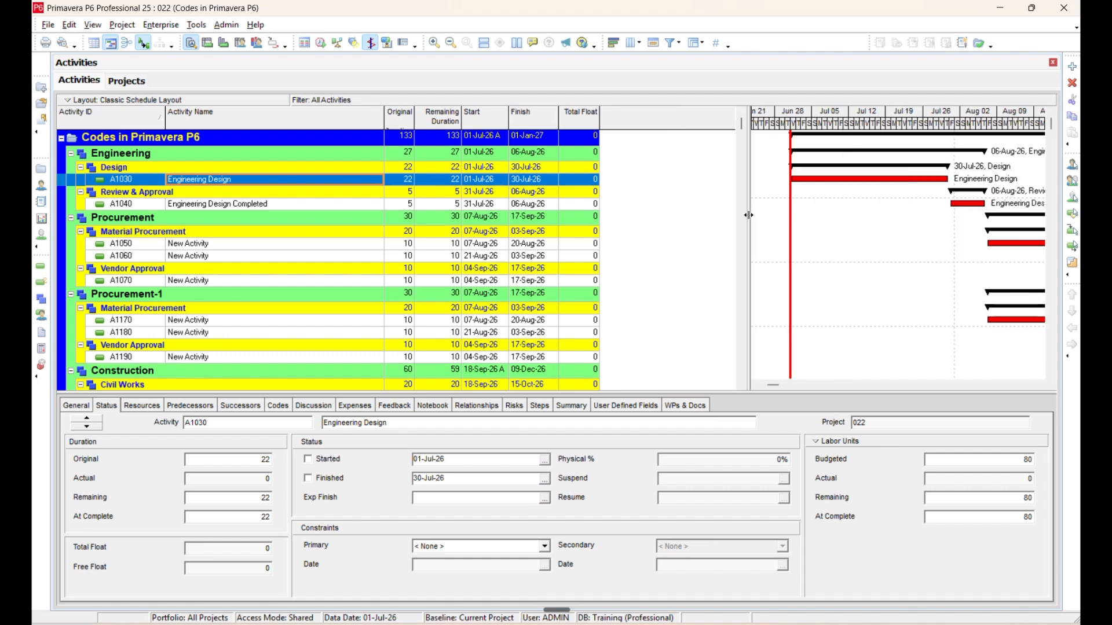
right_click(664, 144)
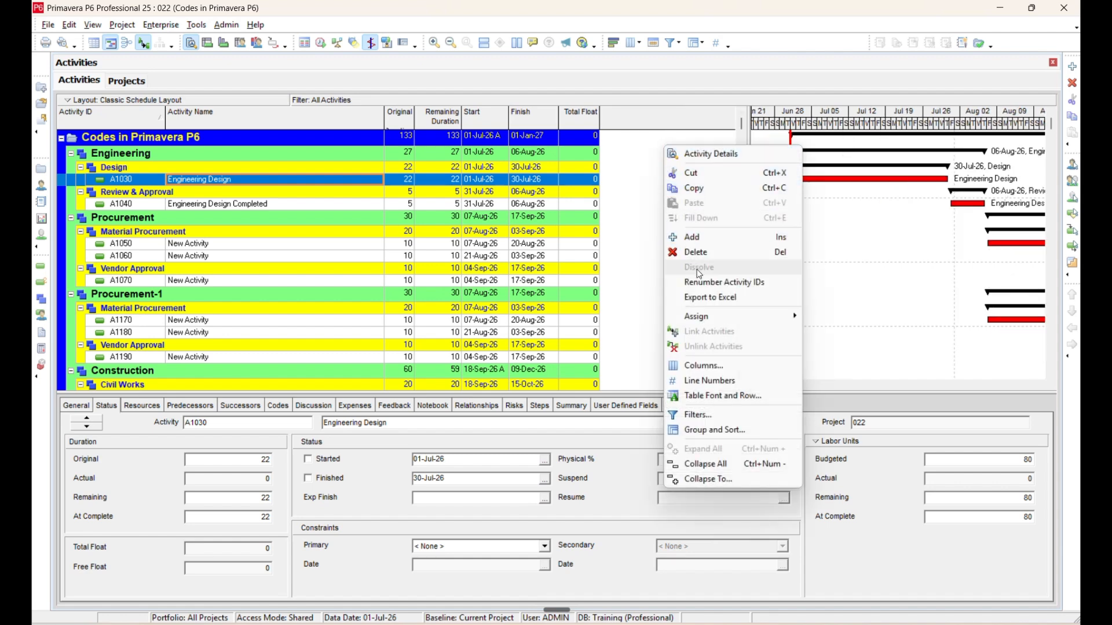
left_click(706, 365)
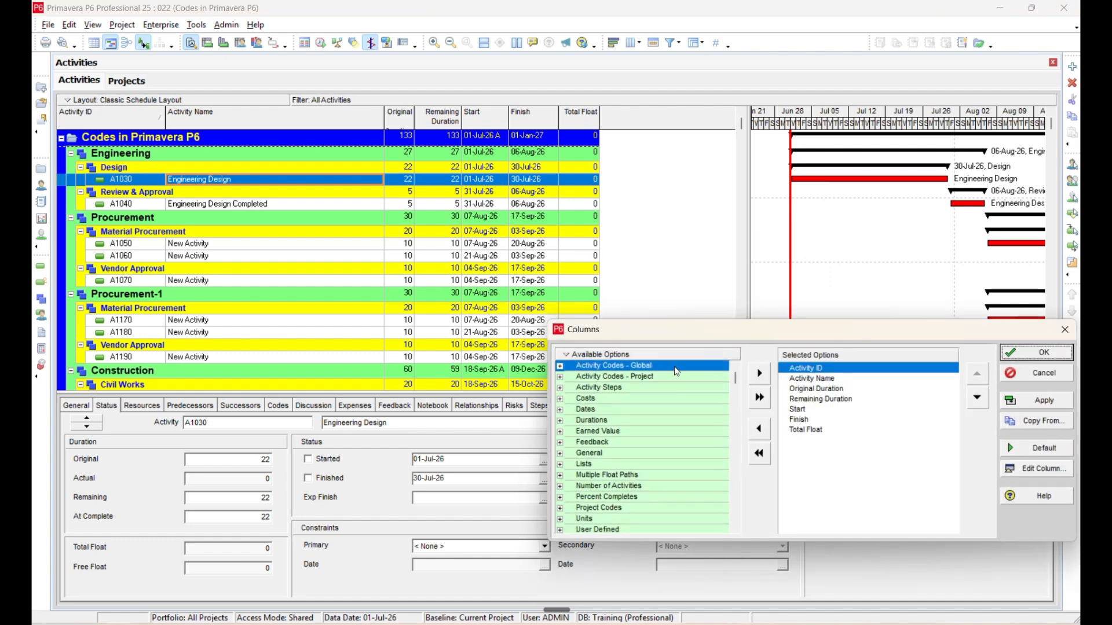
left_click(584, 377)
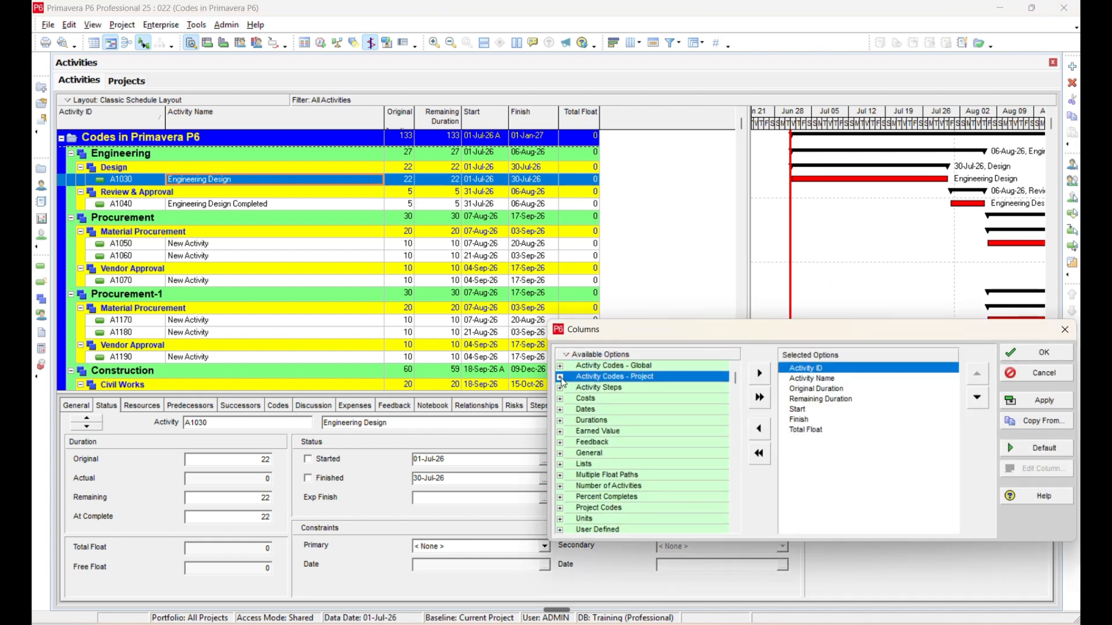
left_click(561, 378)
left_click(596, 389)
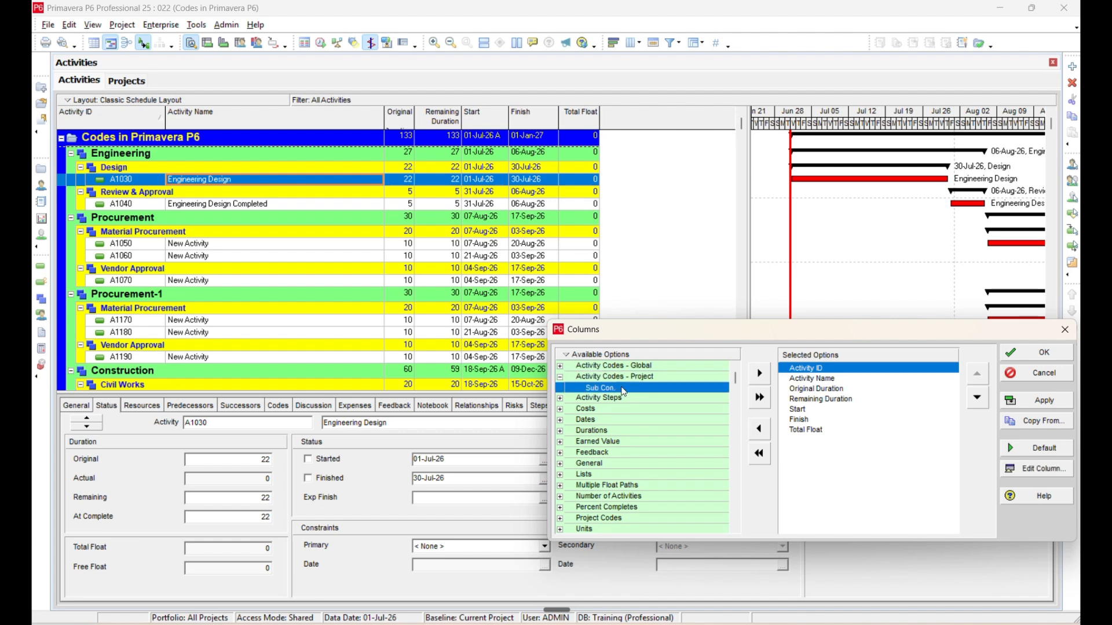
left_click_drag(625, 392, 812, 469)
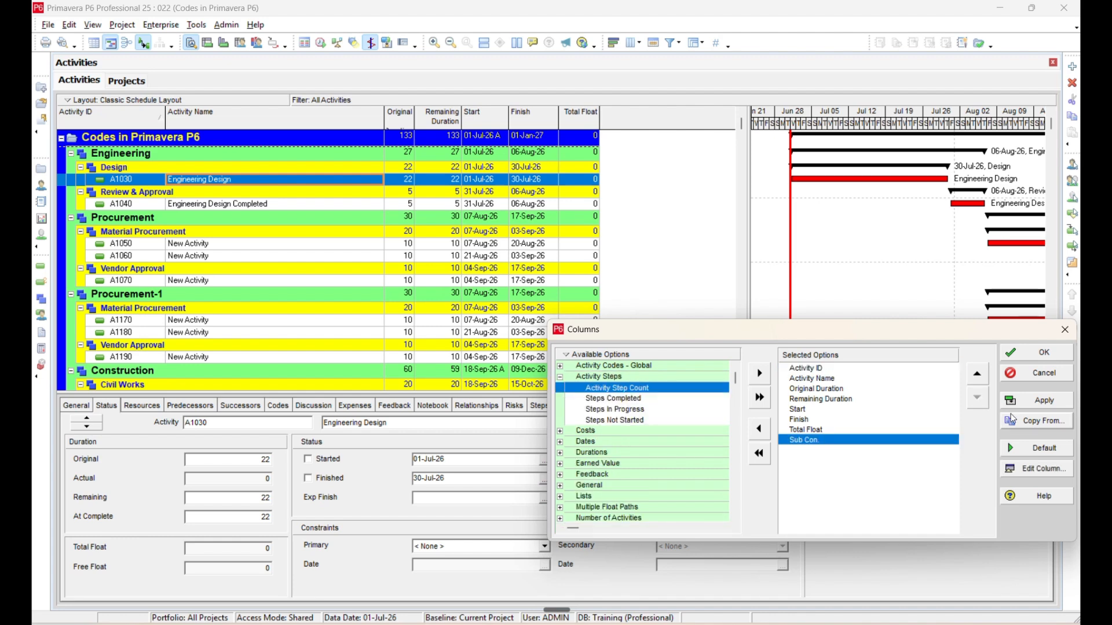
left_click(1030, 404)
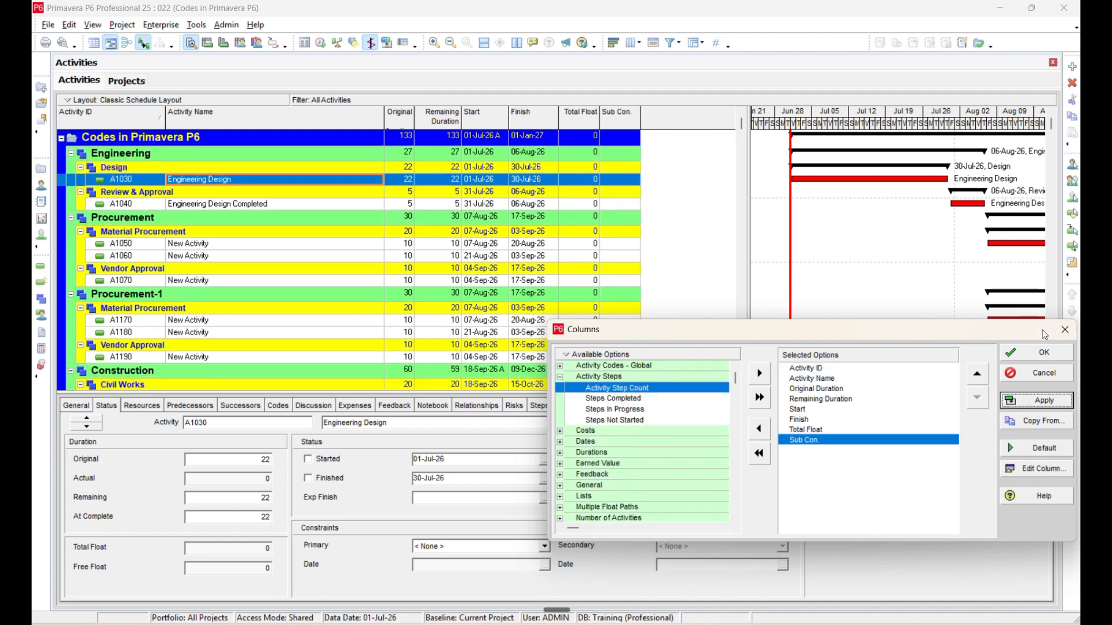
left_click(1059, 332)
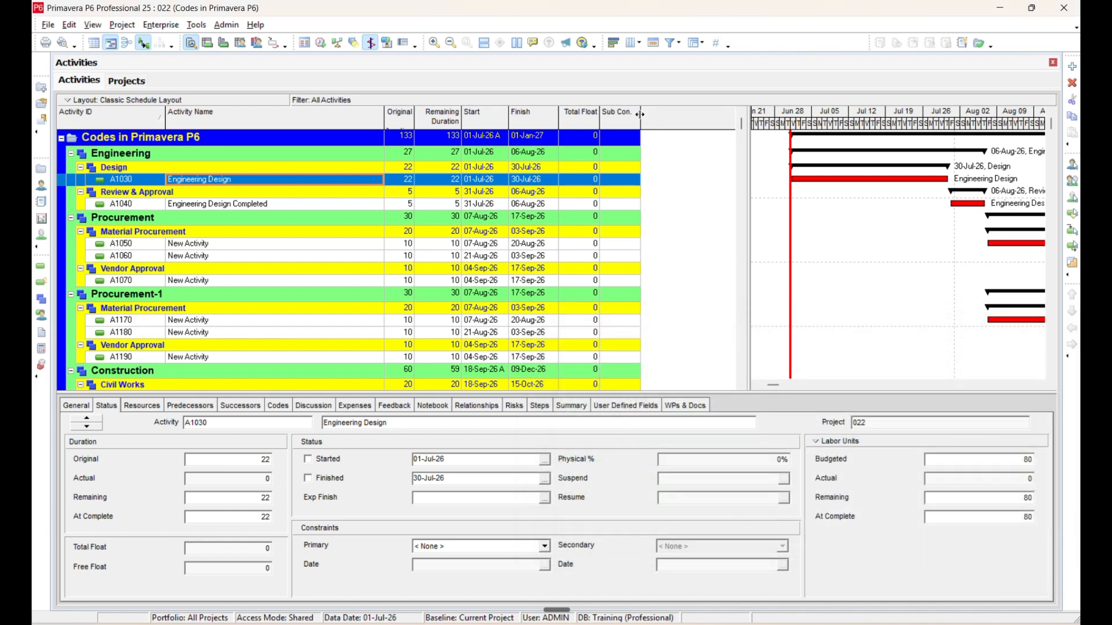
left_click_drag(639, 114, 664, 139)
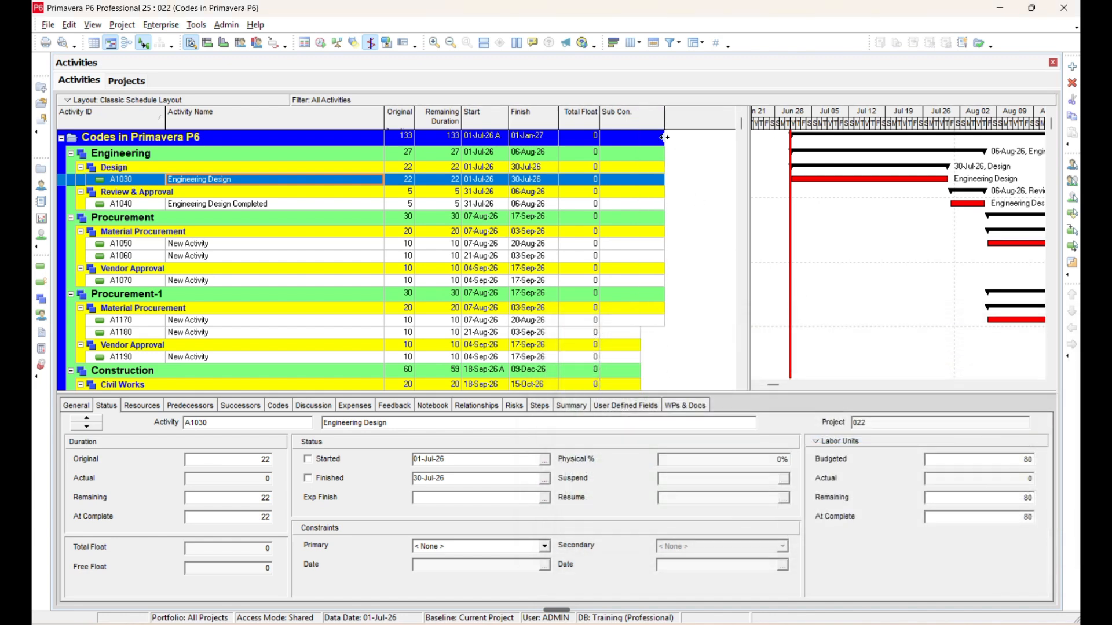
Assign Sub Con. code value 001 (Eng. Team) to activity A1030, Engineering Design.
left_click(653, 204)
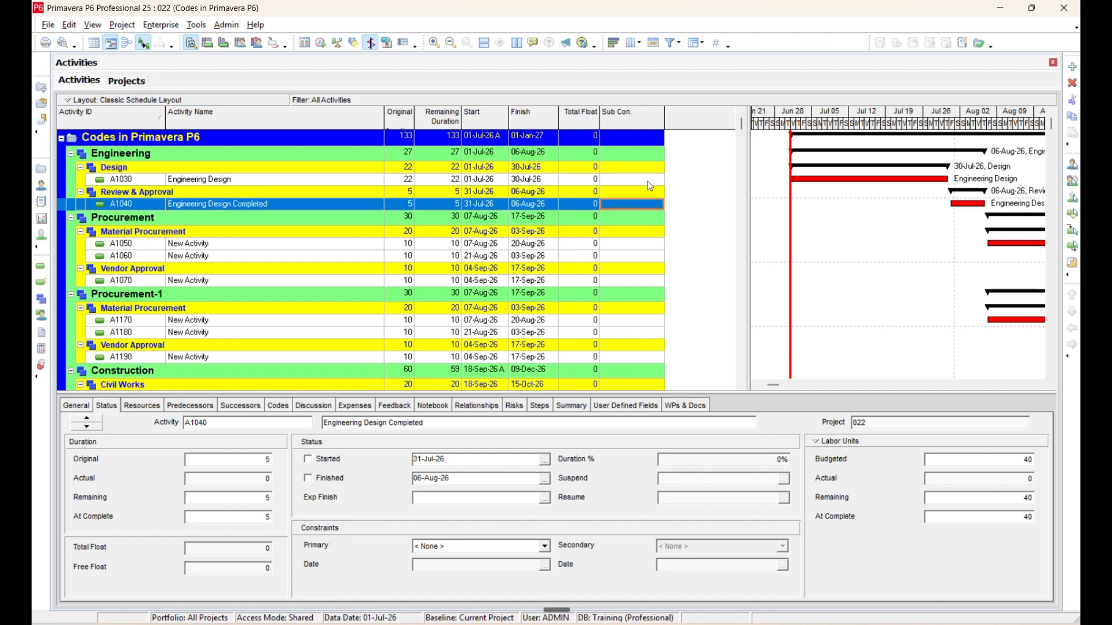
left_click(648, 182)
left_click(659, 181)
left_click(659, 181)
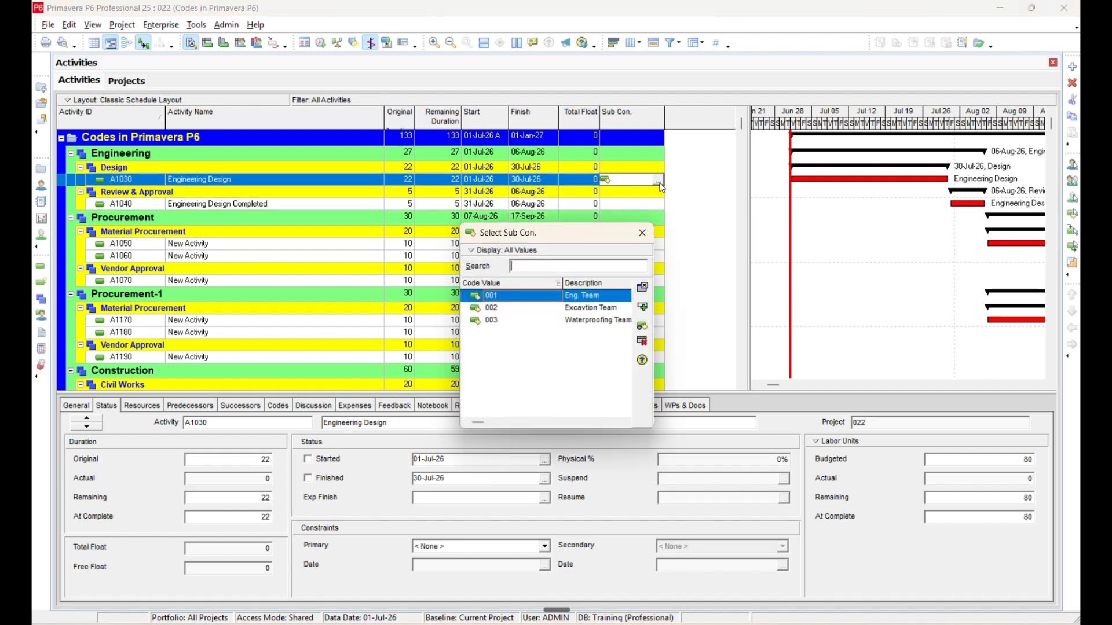
left_click(642, 307)
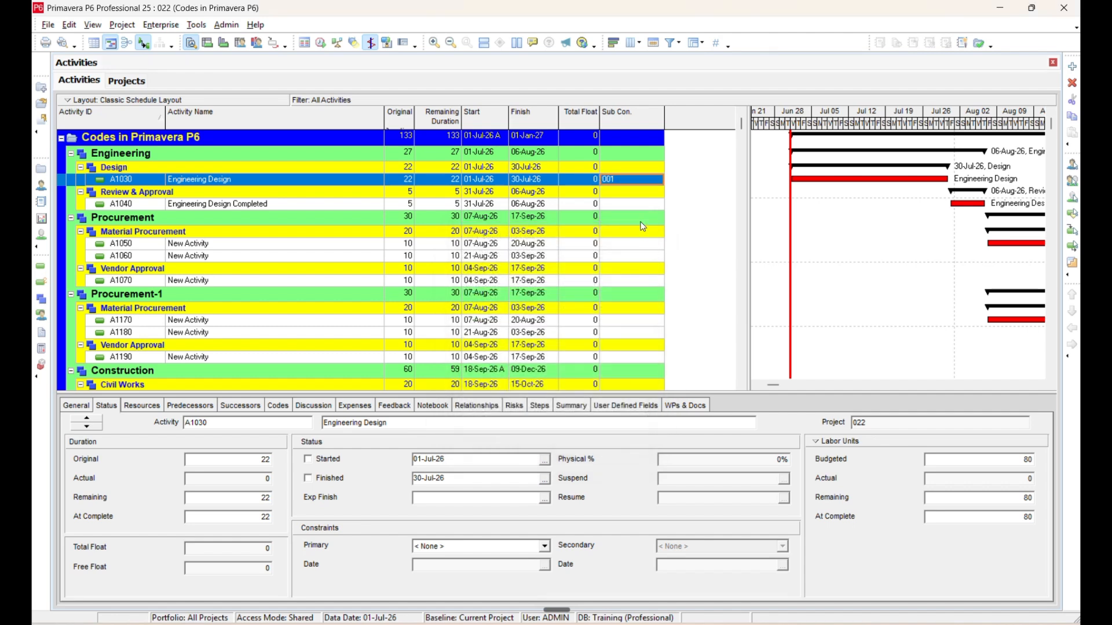
Assign Sub Con. code value 001 (Eng. Team) to activity A1040, Engineering Design Completed, and widen the Sub Con. column slightly.
left_click(646, 206)
left_click(647, 206)
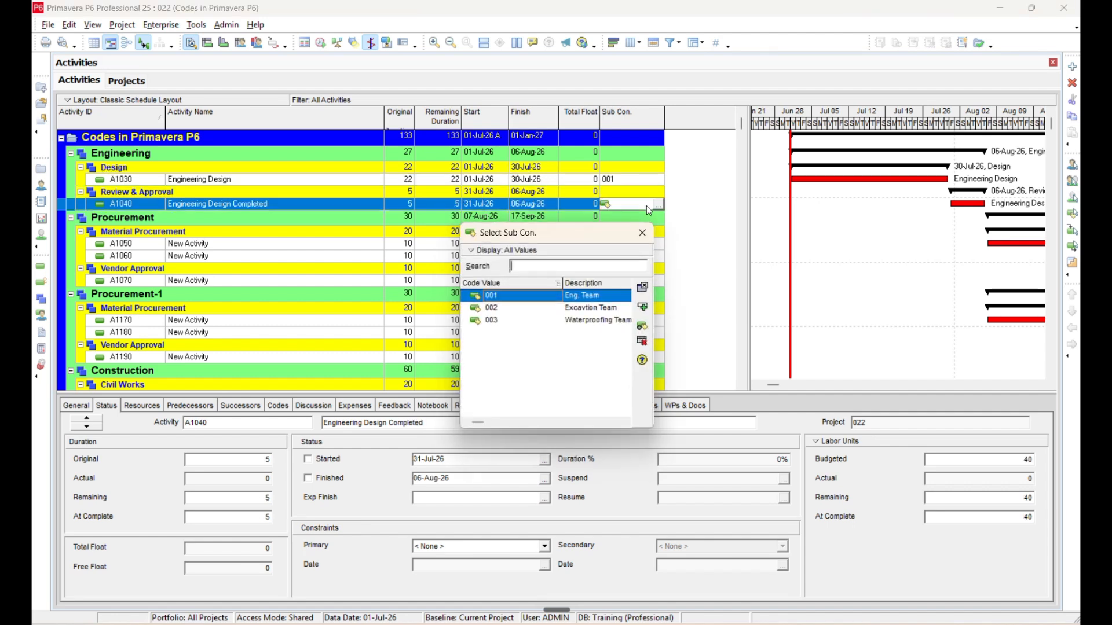
left_click(643, 308)
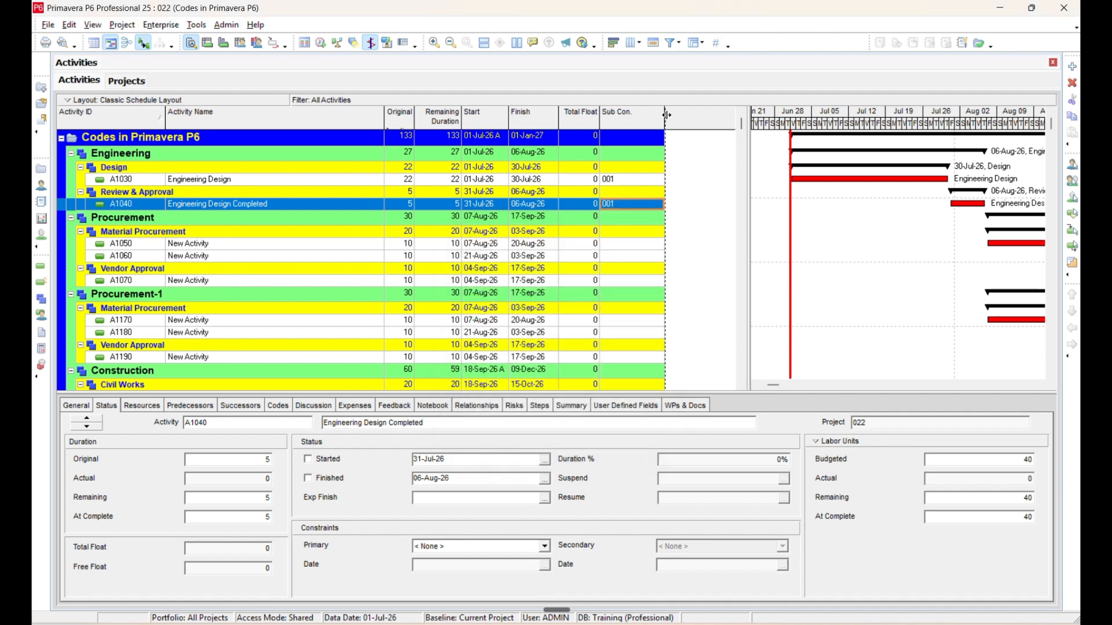
left_click_drag(664, 114, 676, 116)
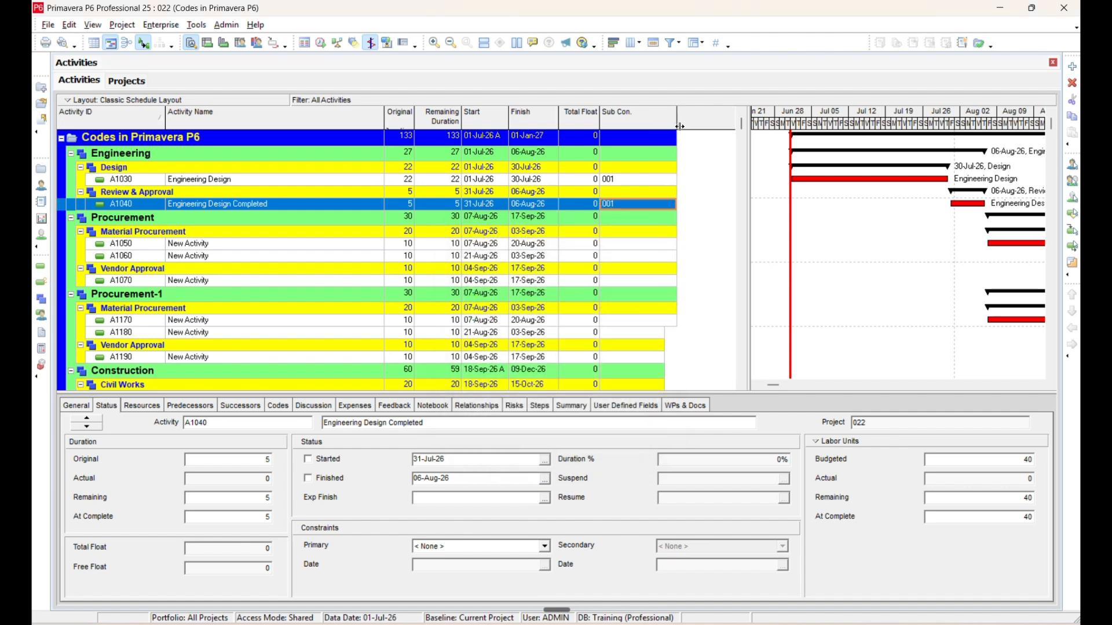
Assign Sub Con. code value 002 (Excavtion Team) to activity A1080 under Civil Works.
left_click(661, 248)
scroll(661, 247, "down", 5)
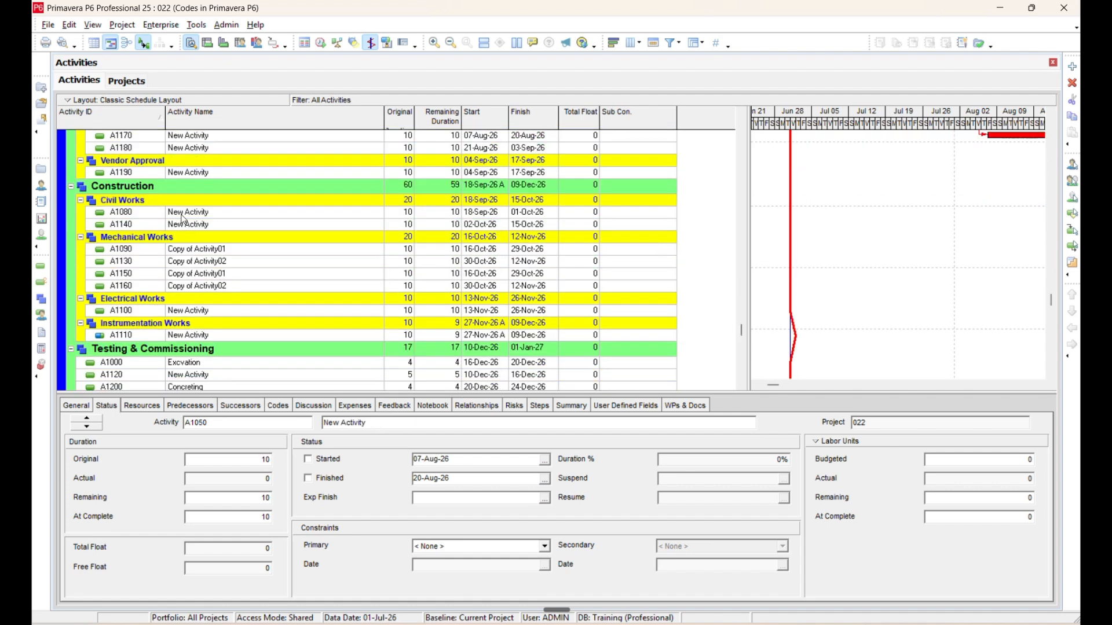
left_click(666, 214)
double_click(664, 216)
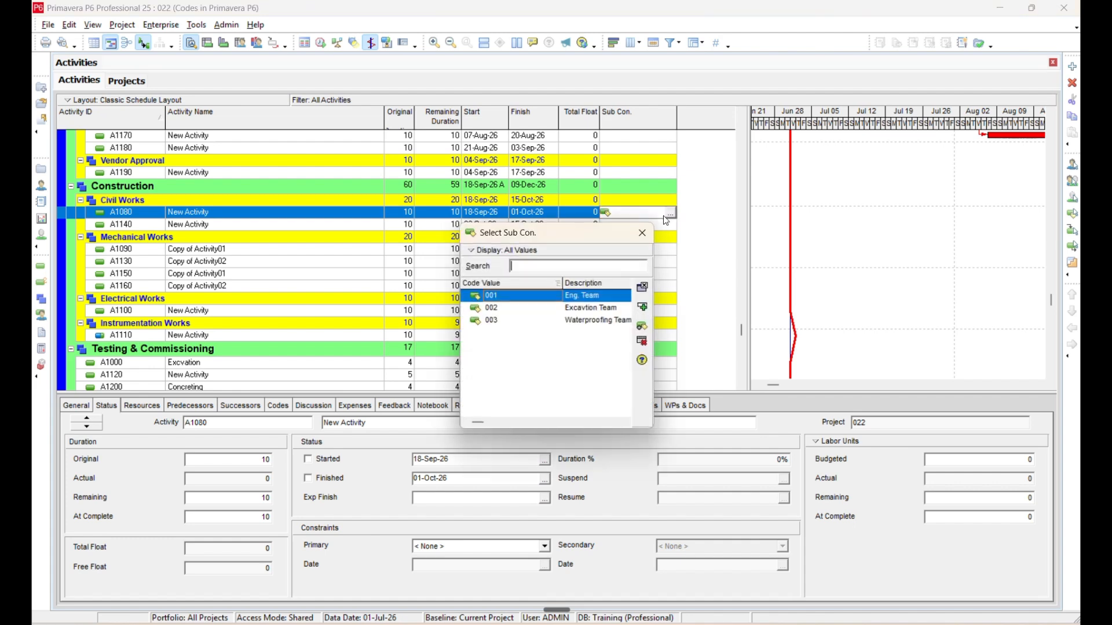
left_click(597, 309)
left_click(644, 308)
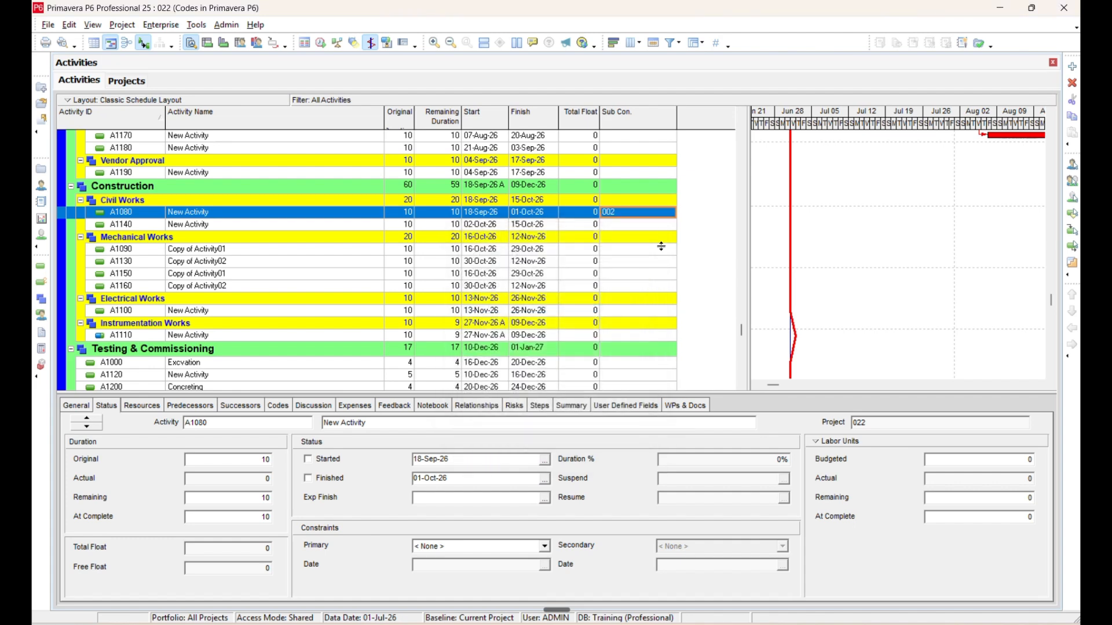
Assign Sub Con. code value 003 (Waterproofing Team) to activity A1140 under Civil Works.
left_click(665, 225)
double_click(666, 226)
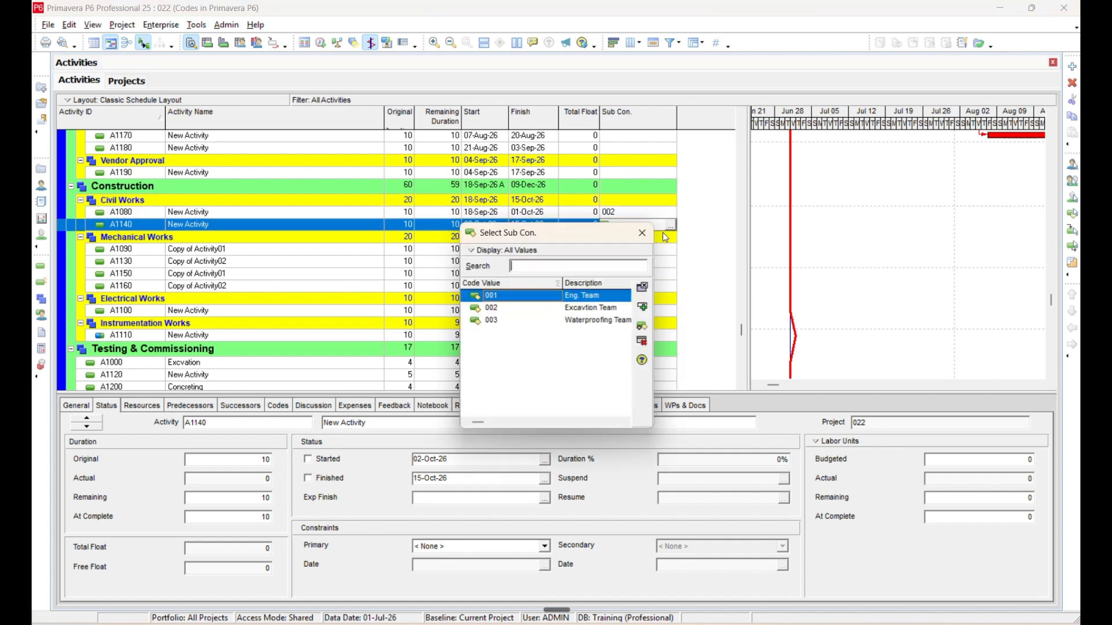
left_click(630, 321)
left_click(642, 307)
Group the activity table by the Sub Con. code instead of WBS, apply it and close the Group and Sort settings.
scroll(714, 293, "up", 5)
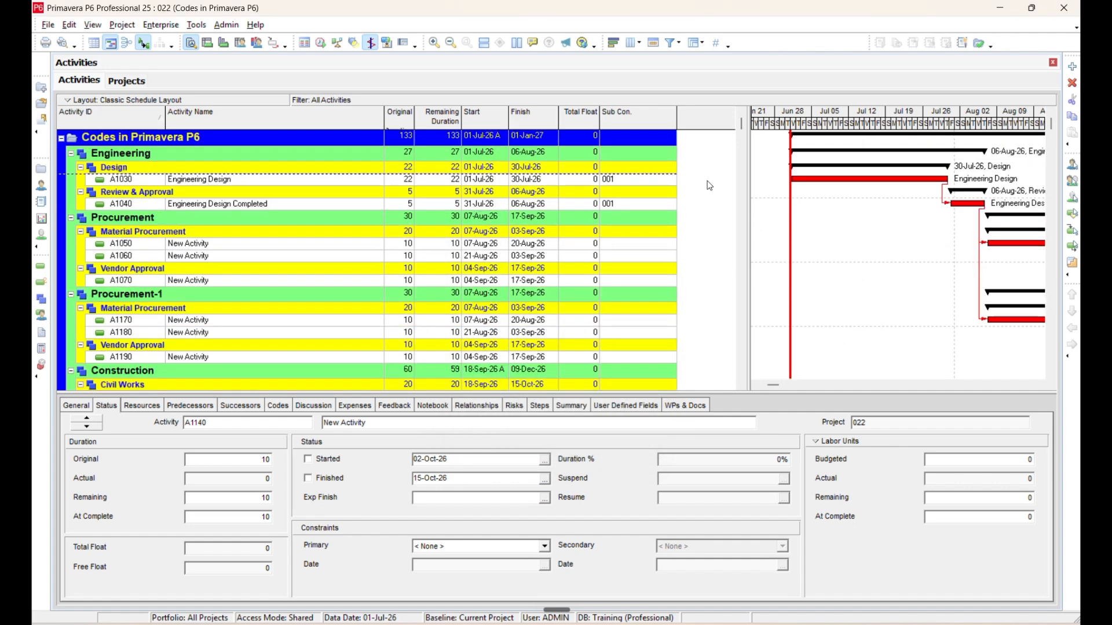
right_click(709, 186)
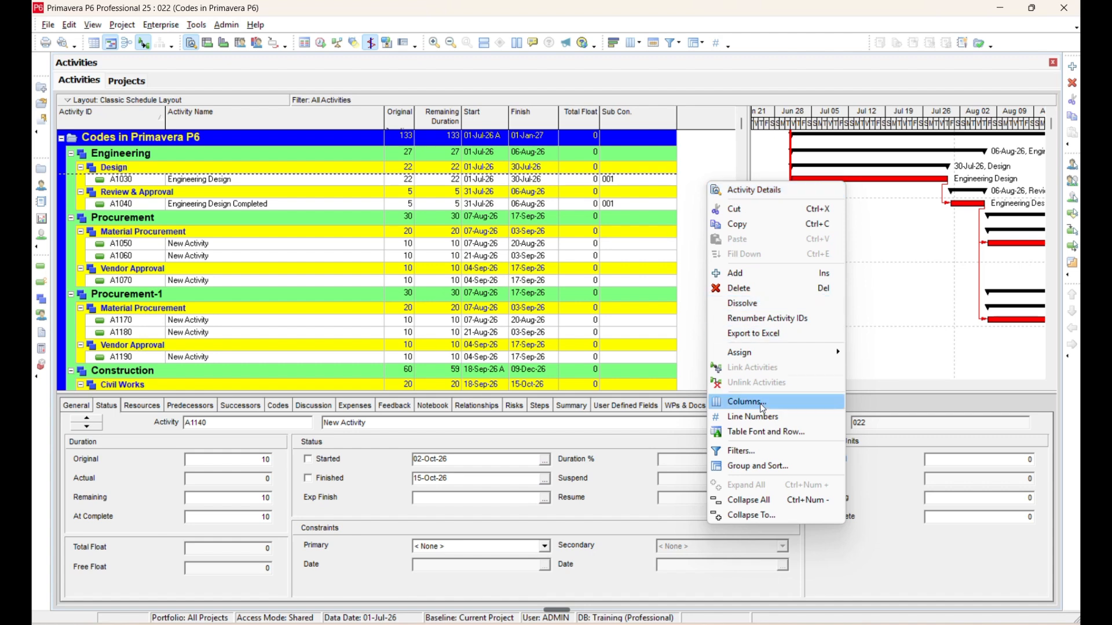
left_click(758, 466)
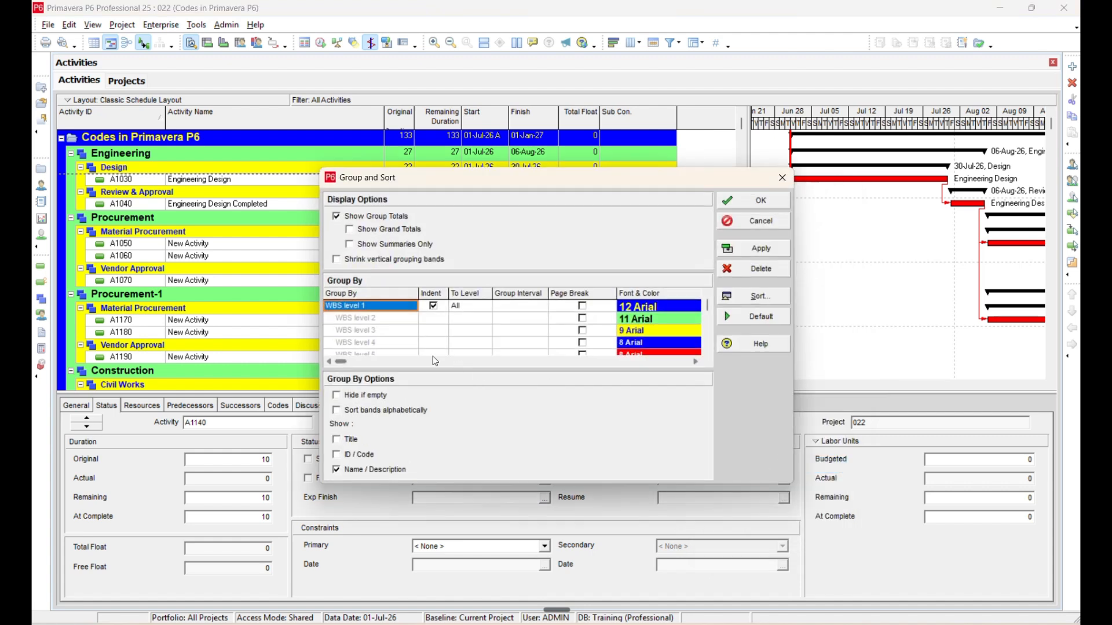
left_click(381, 308)
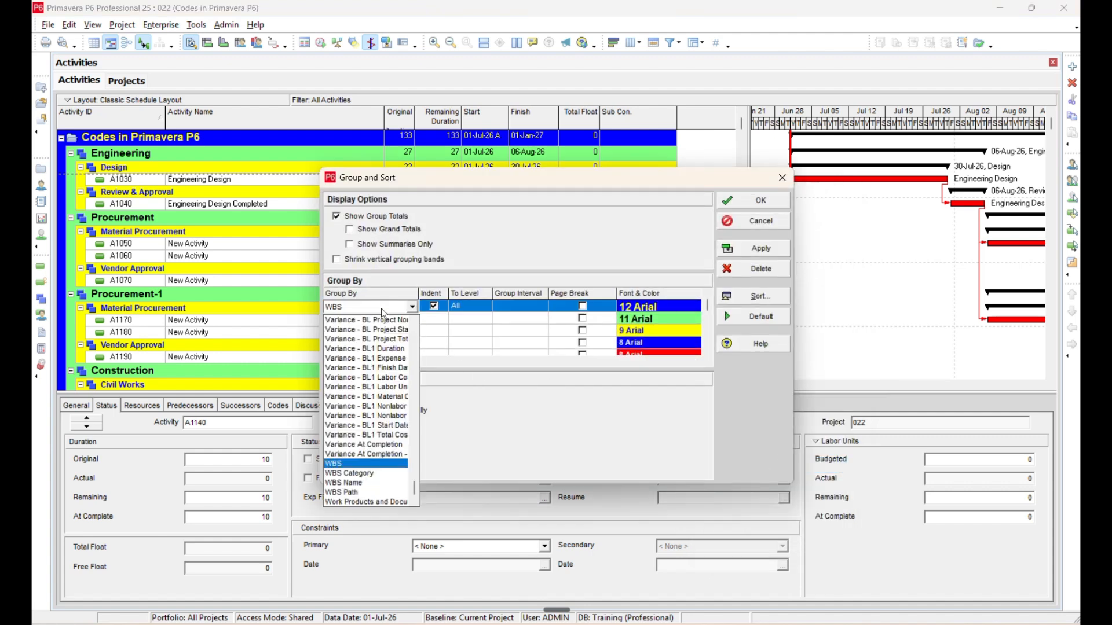
scroll(381, 308, "up", 10)
left_click(364, 319)
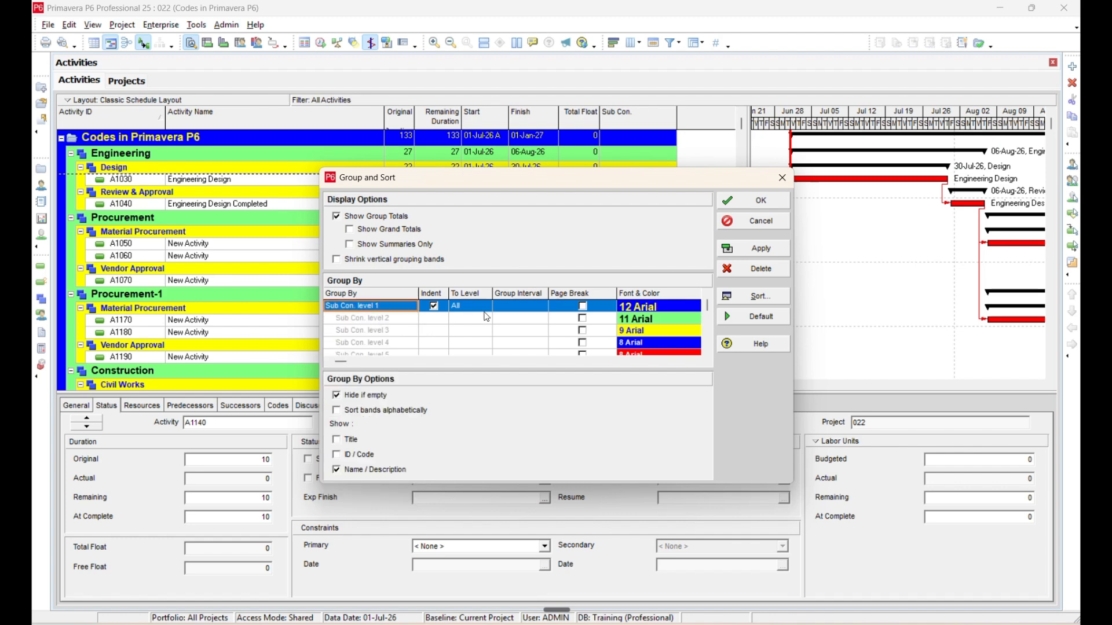
left_click(752, 247)
left_click(783, 177)
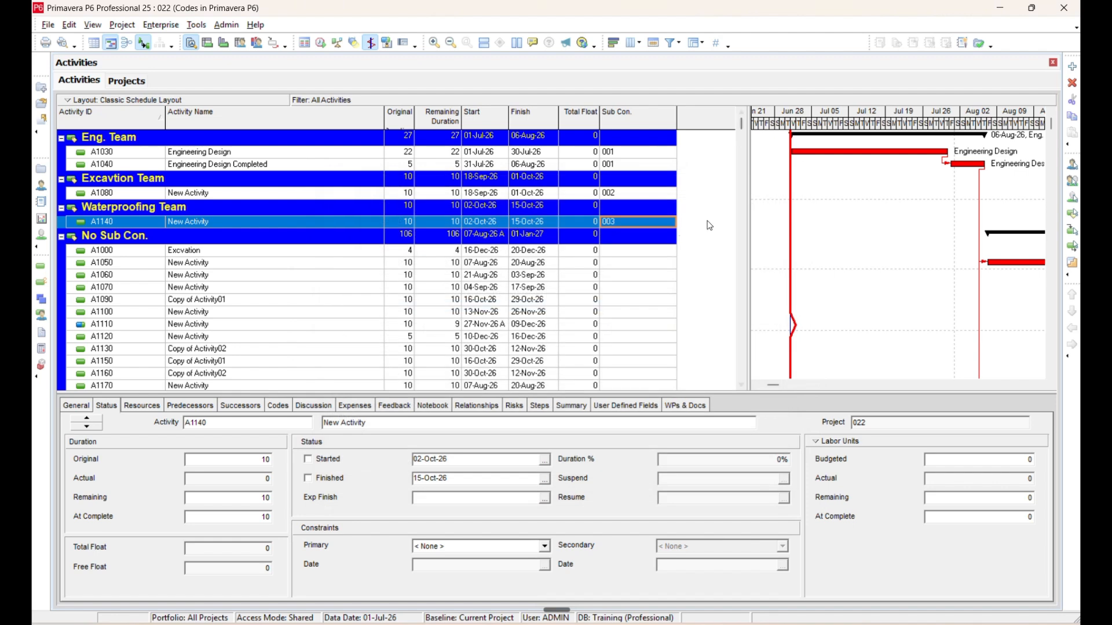
Check the activities grouped under each team and collapse the No Sub Con. group.
left_click(125, 154)
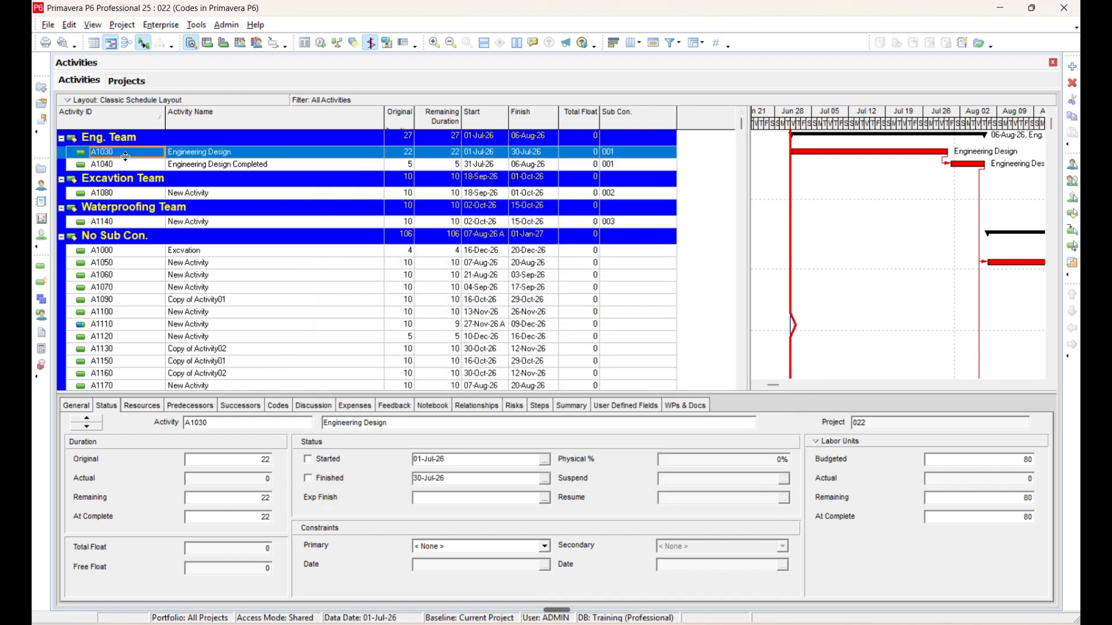
left_click(118, 197)
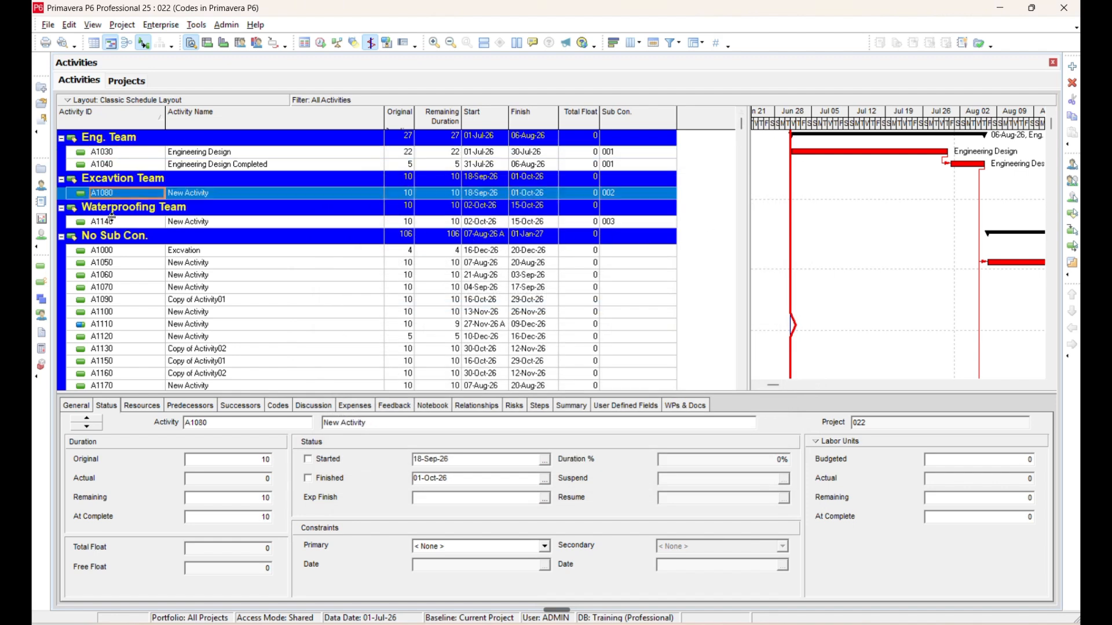
left_click(110, 222)
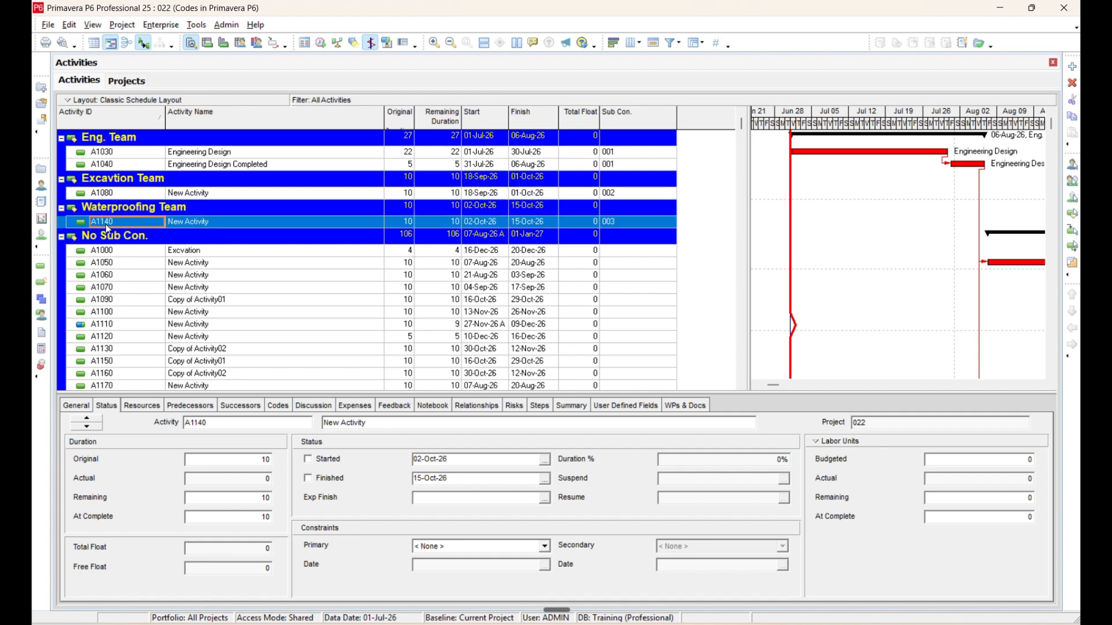
left_click(64, 239)
left_click(63, 238)
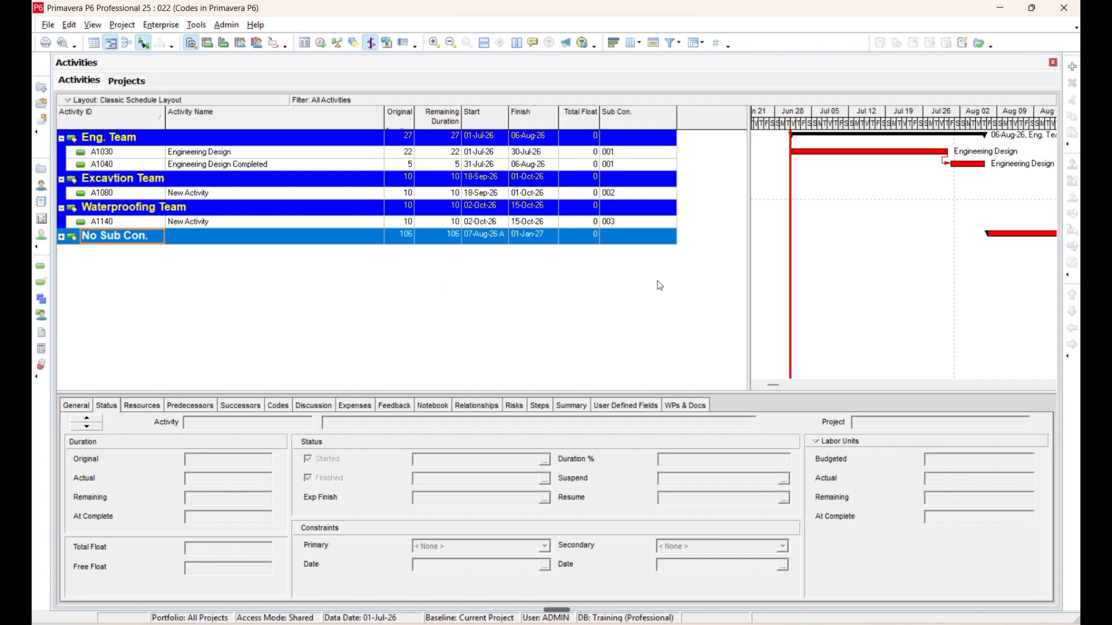
Review the Sub Con. values of the activities in the three team groups.
left_click(662, 224)
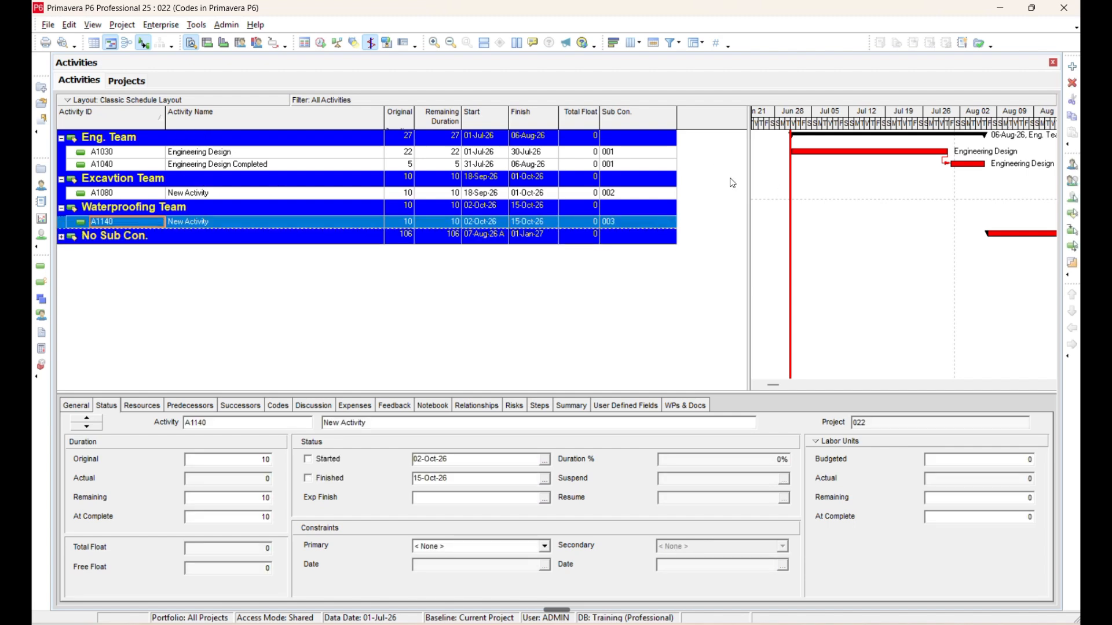
left_click(647, 154)
left_click(648, 165)
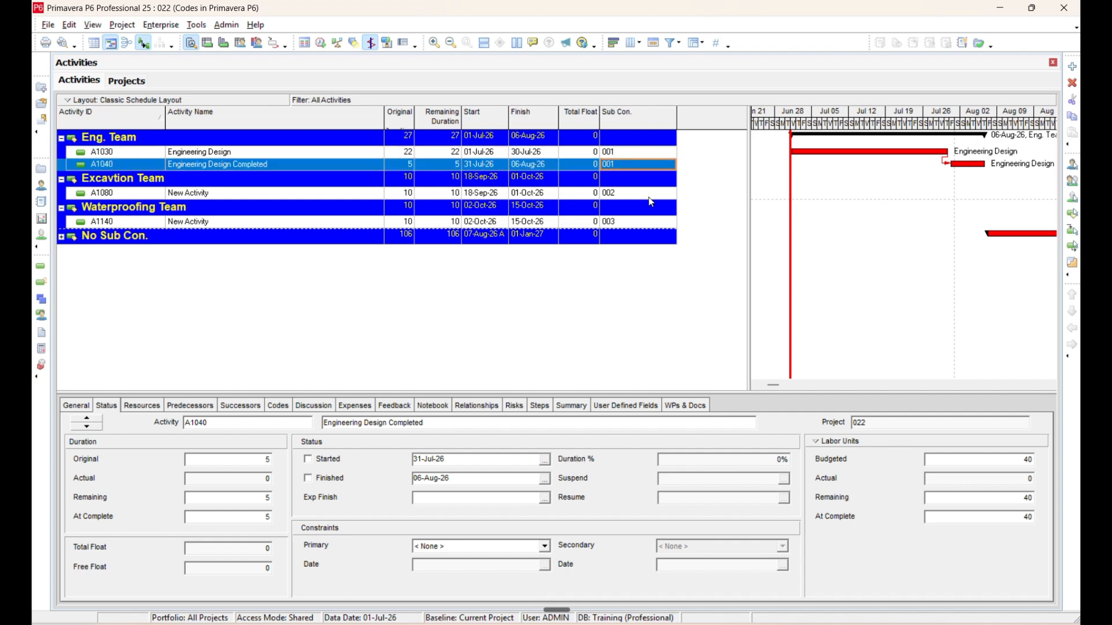
left_click(649, 193)
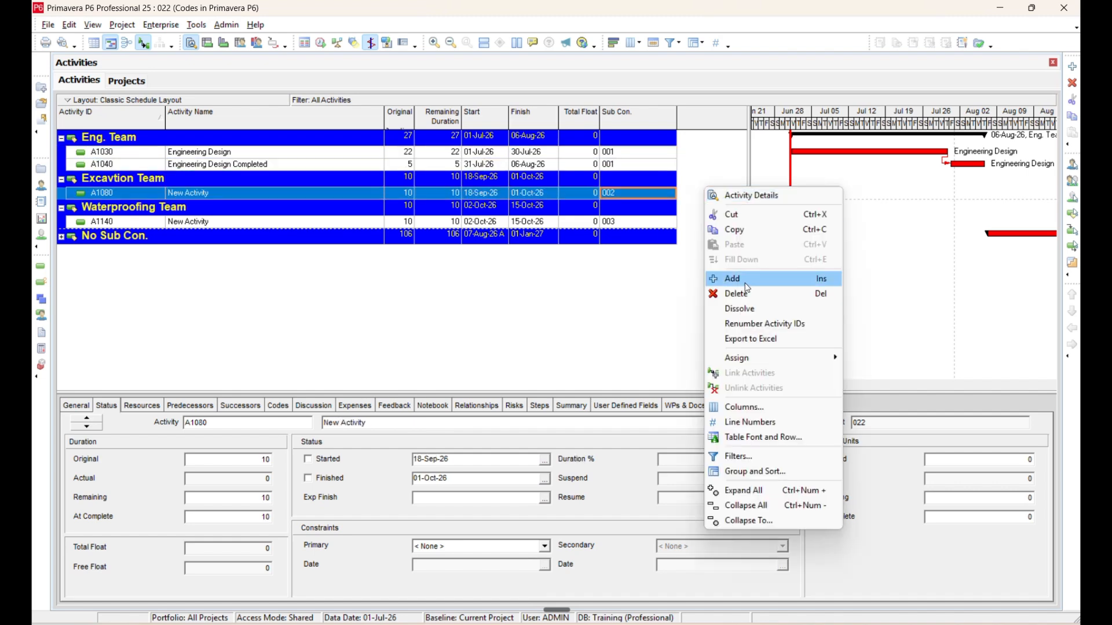
Open the Group and Sort settings and turn off indenting for the Sub Con. grouping level.
right_click(704, 189)
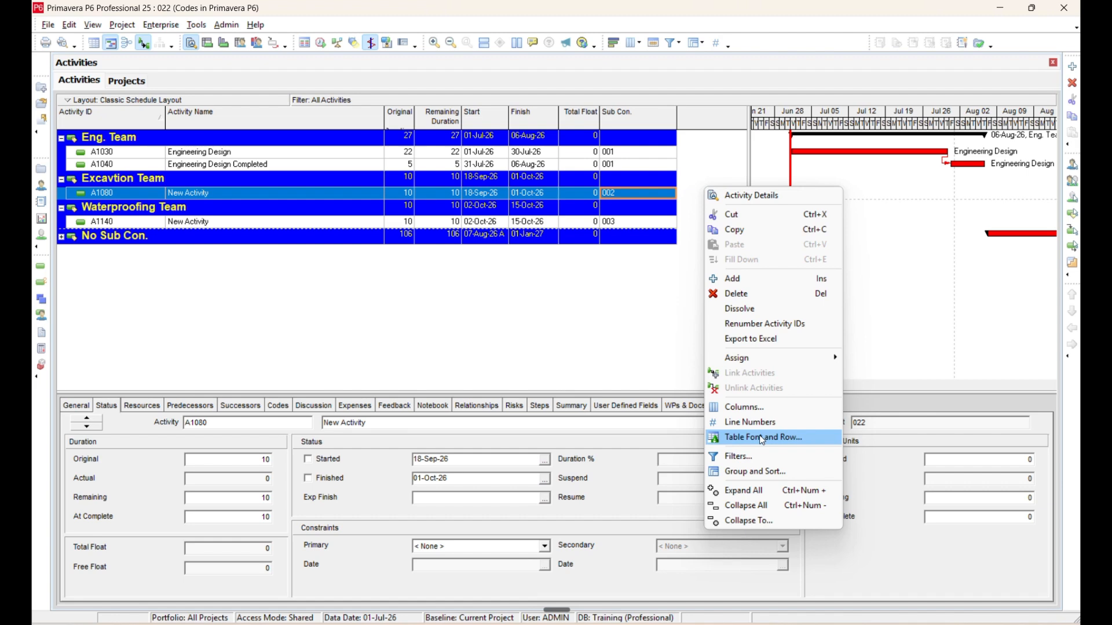
left_click(770, 481)
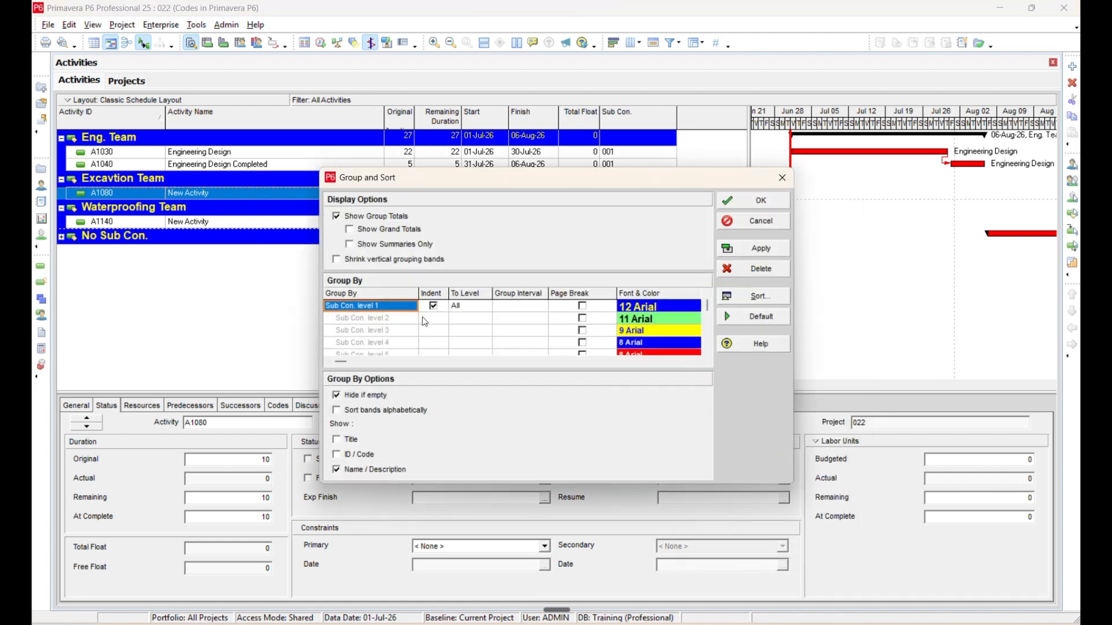
left_click(434, 307)
left_click(434, 307)
Add WBS with indenting as the second grouping level below Sub Con., then apply and accept the grouping.
left_click(397, 320)
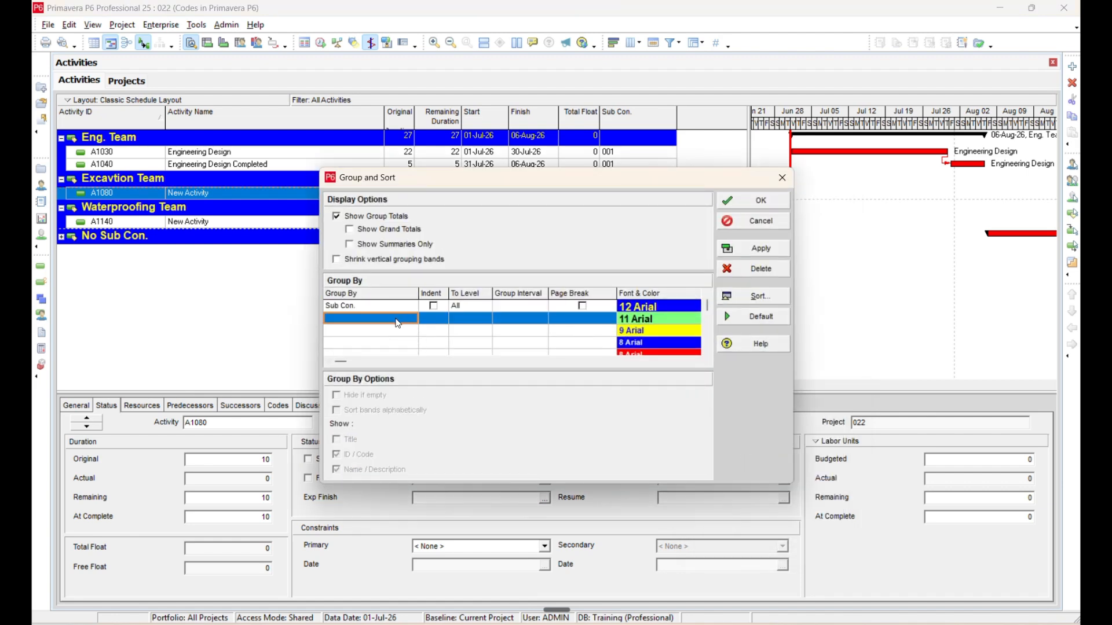
left_click(397, 319)
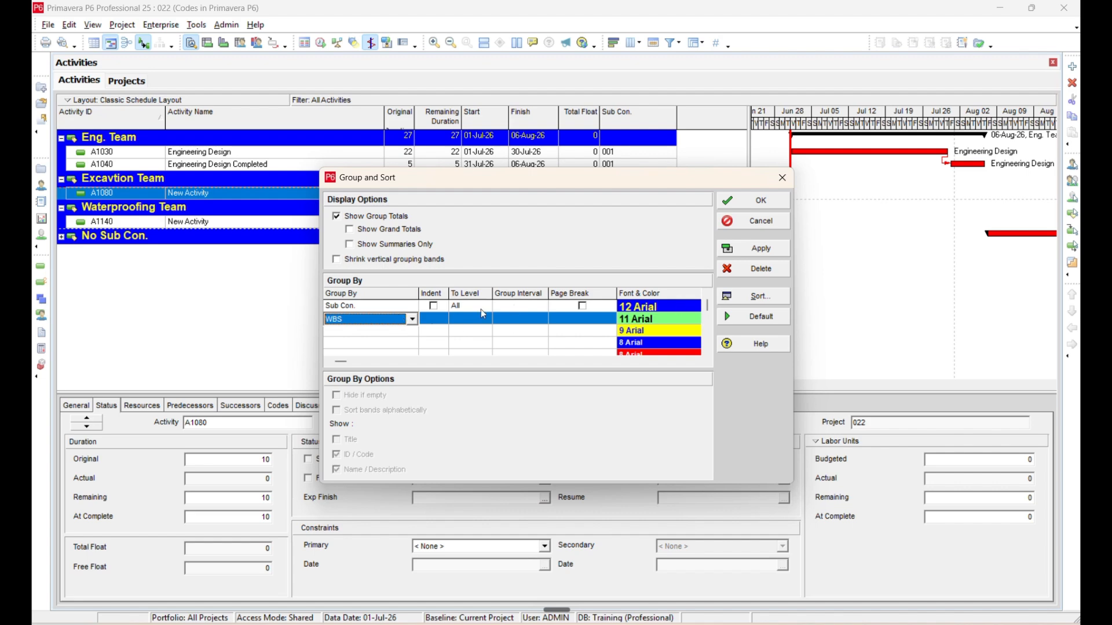
left_click(433, 319)
left_click(433, 319)
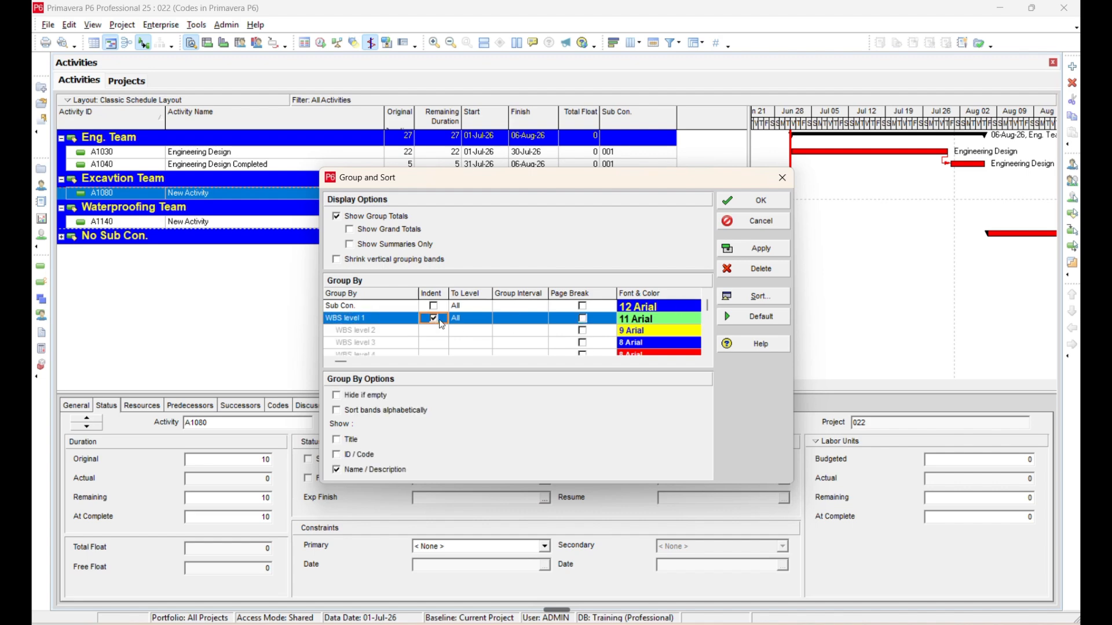
left_click(758, 254)
left_click(759, 201)
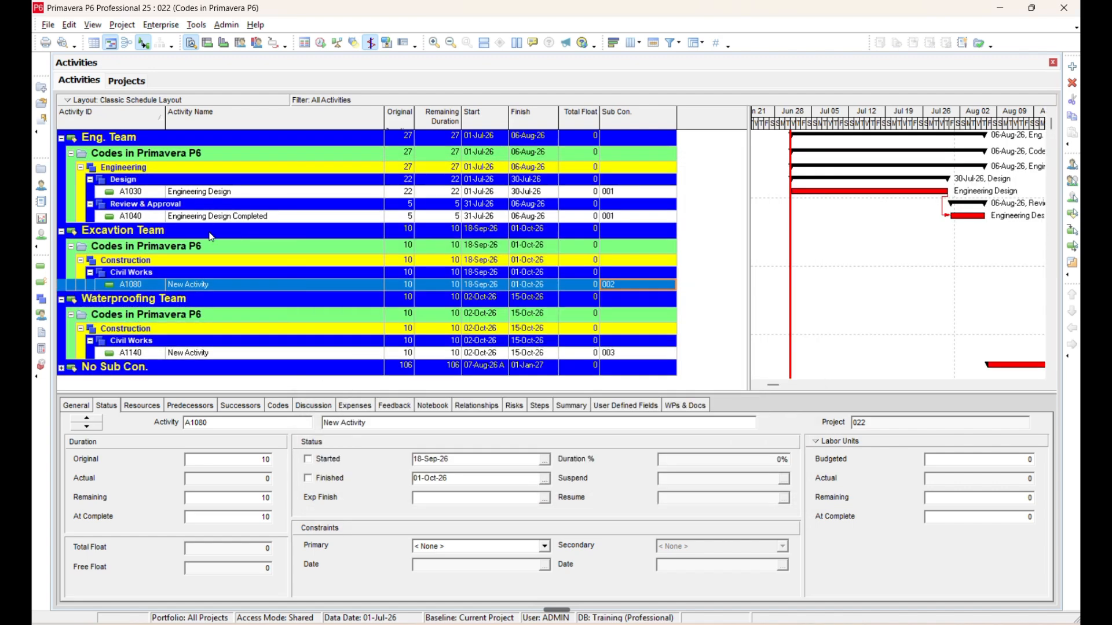
Review the WBS levels nested under each Sub Con. team and expand the No Sub Con. group.
left_click(141, 168)
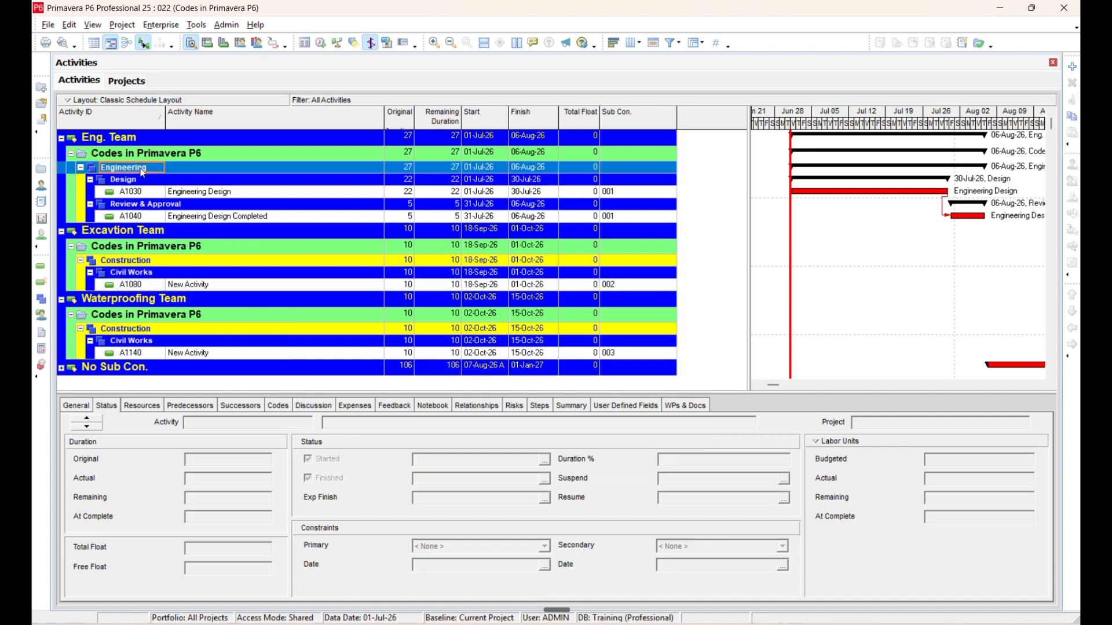
left_click(124, 233)
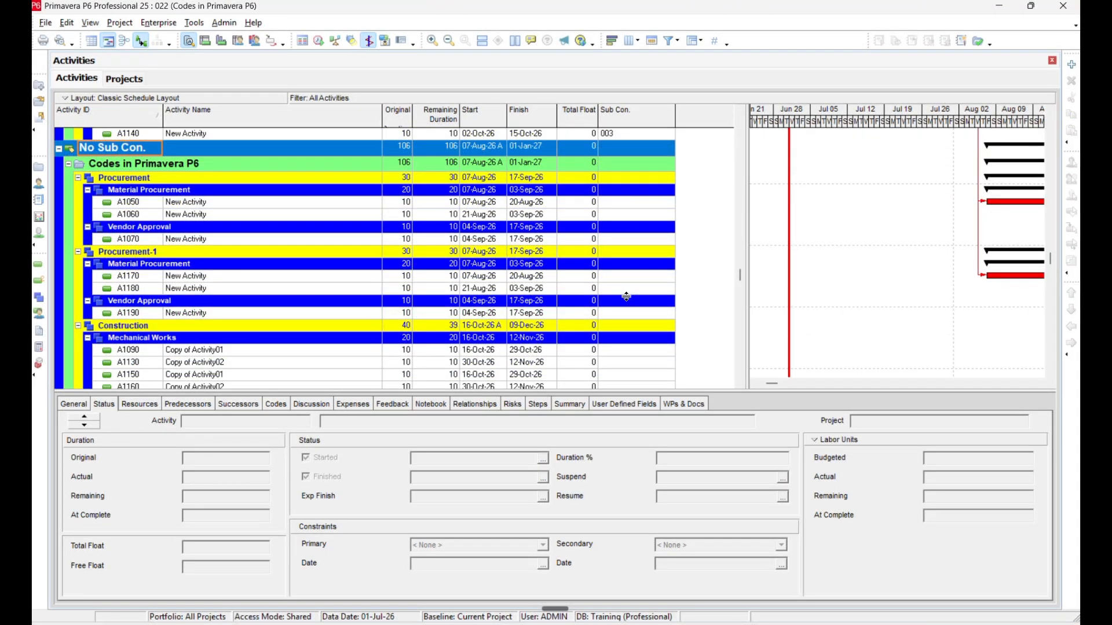
Open the enterprise resource codes and view the values of the Classification, Contractor and Plant codes.
left_click(162, 23)
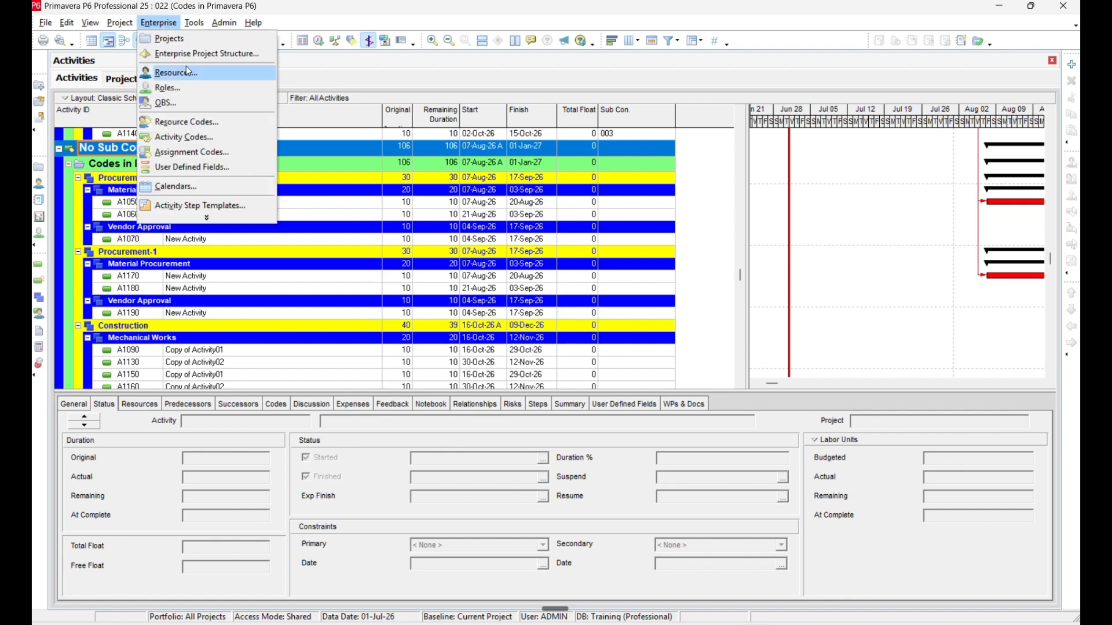
left_click(204, 119)
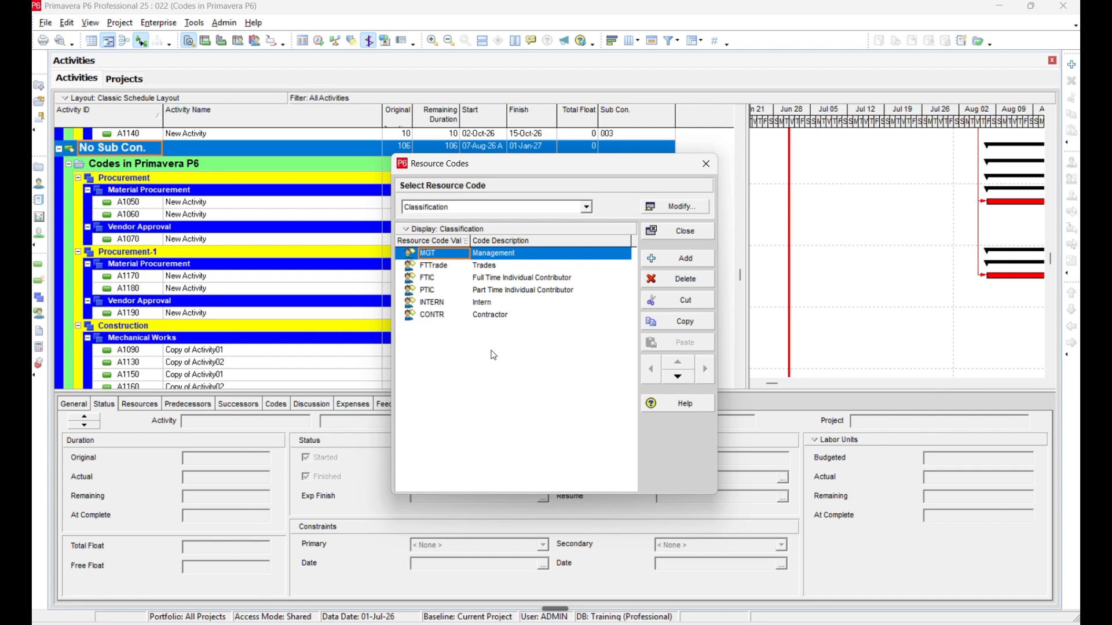
left_click(545, 208)
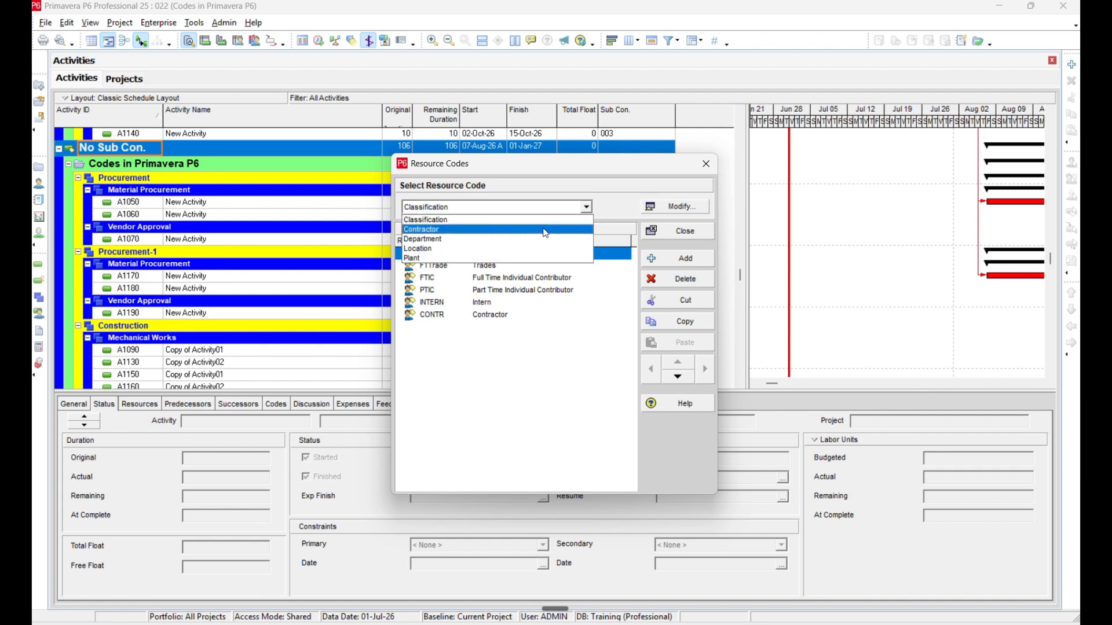
left_click(546, 232)
left_click(540, 210)
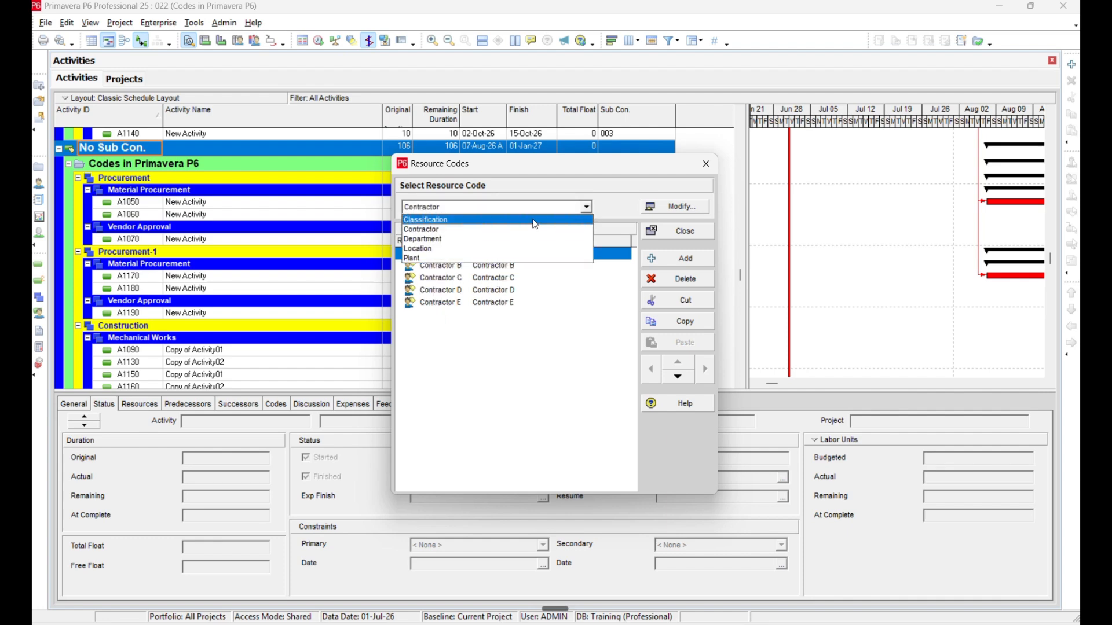
left_click(536, 220)
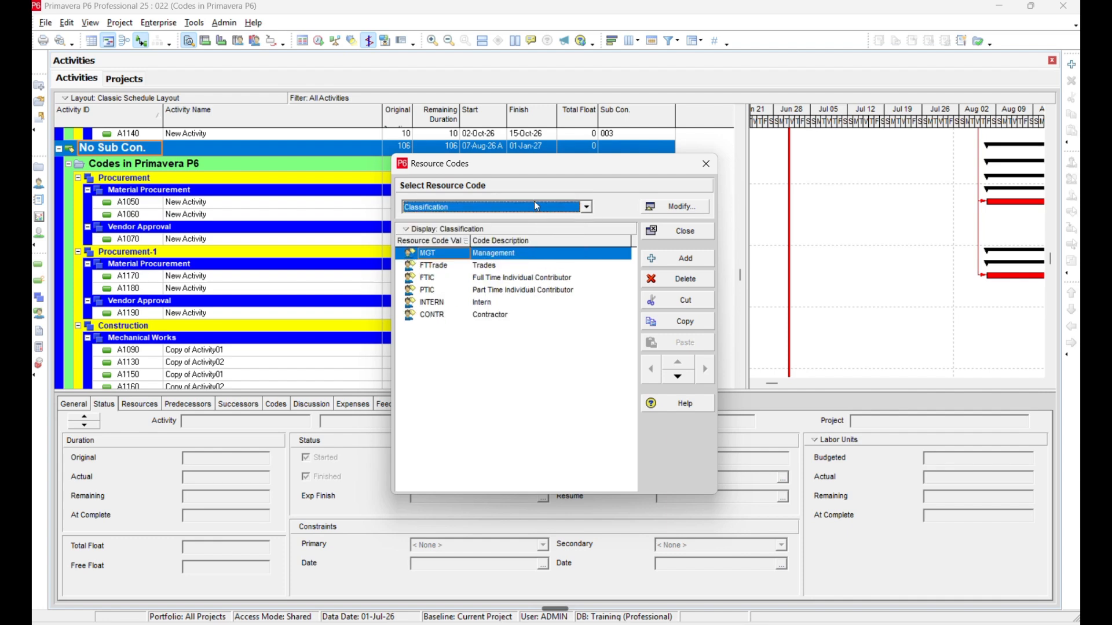
left_click(536, 207)
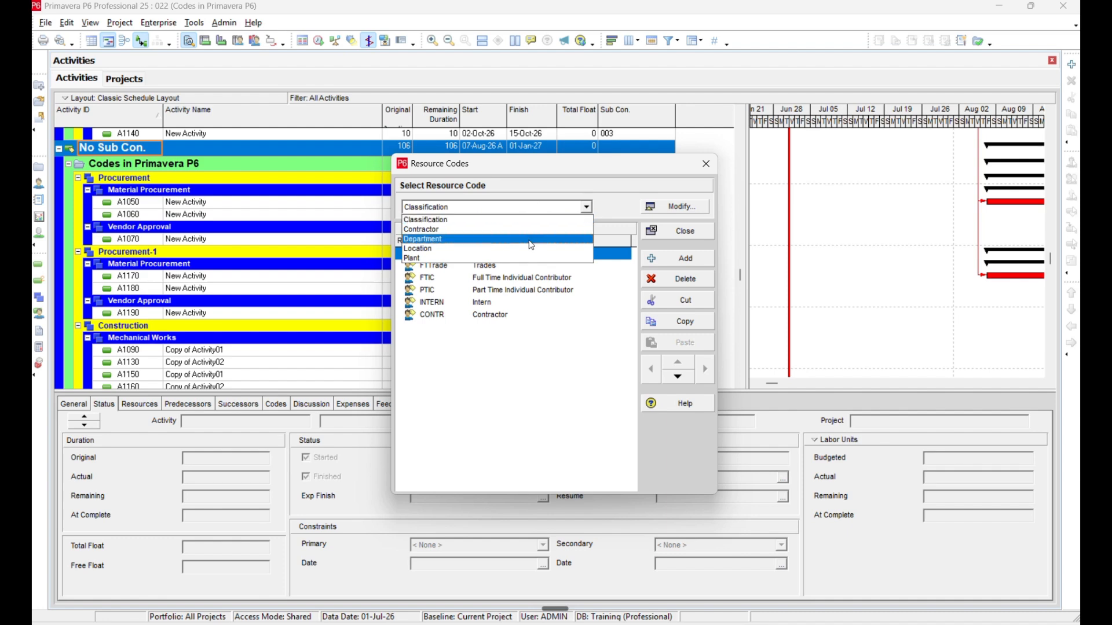
left_click(532, 258)
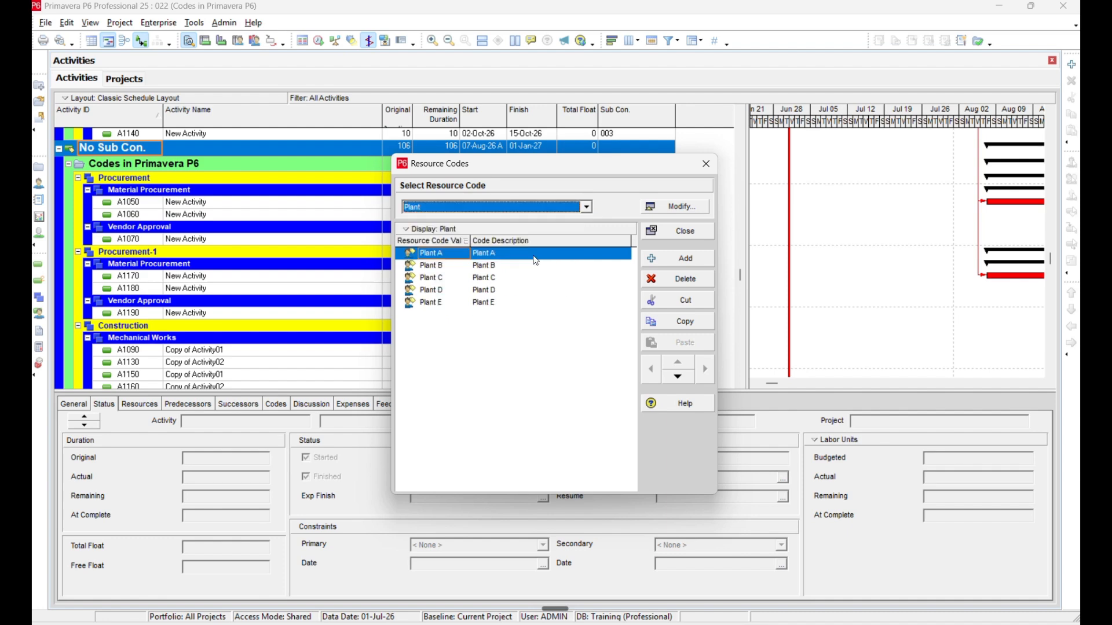
View the resource code definitions and the list of available resource codes, then close the resource codes.
left_click(670, 208)
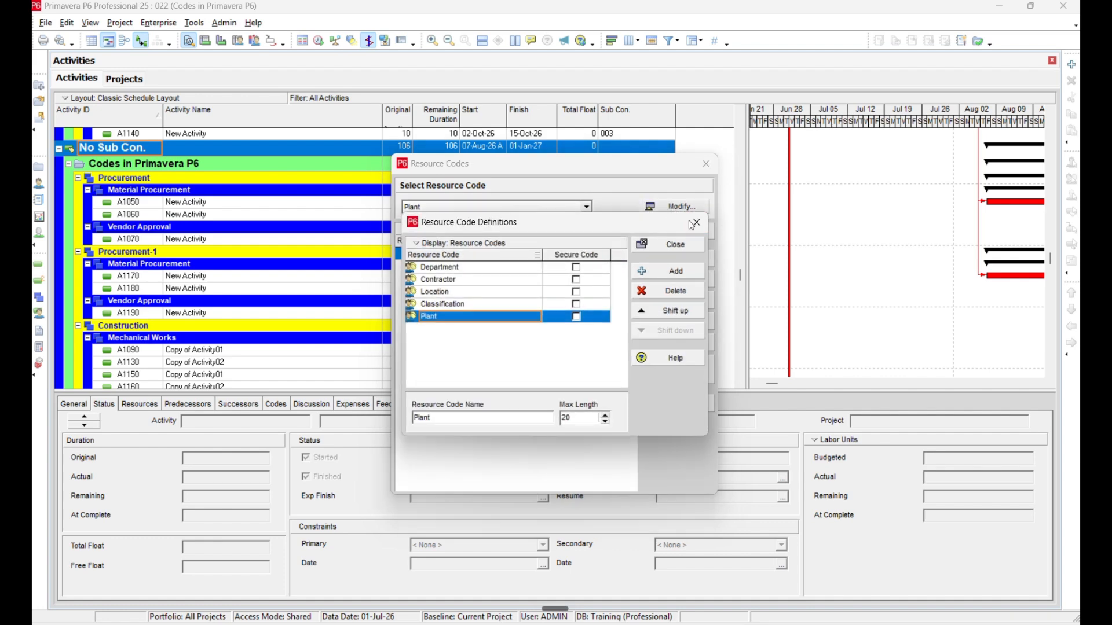
left_click(669, 246)
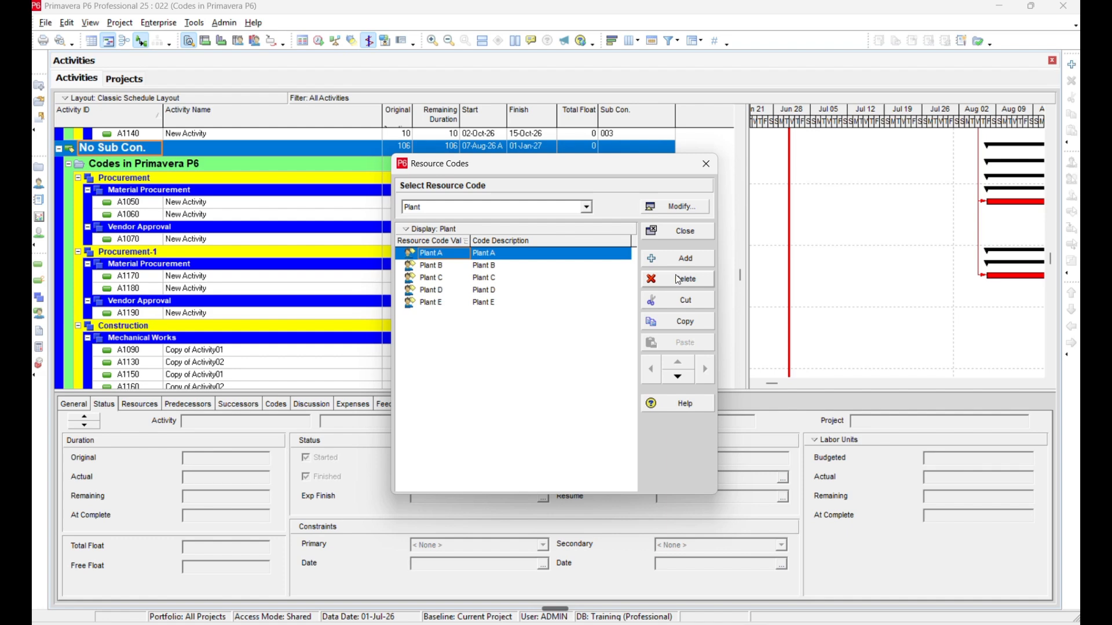
left_click(576, 206)
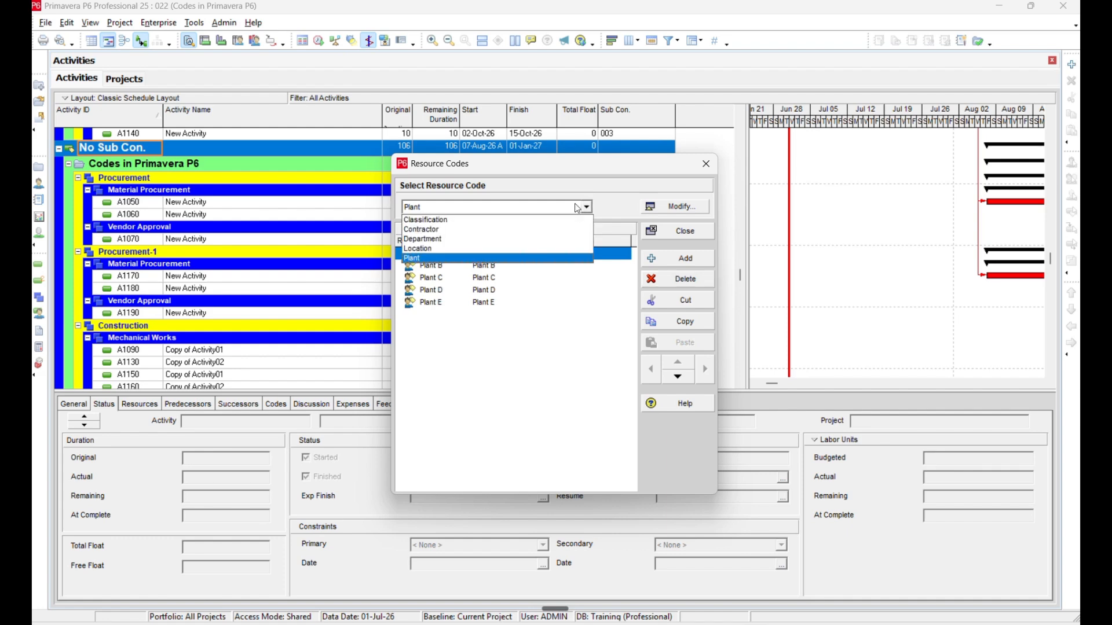
left_click(689, 217)
left_click(682, 207)
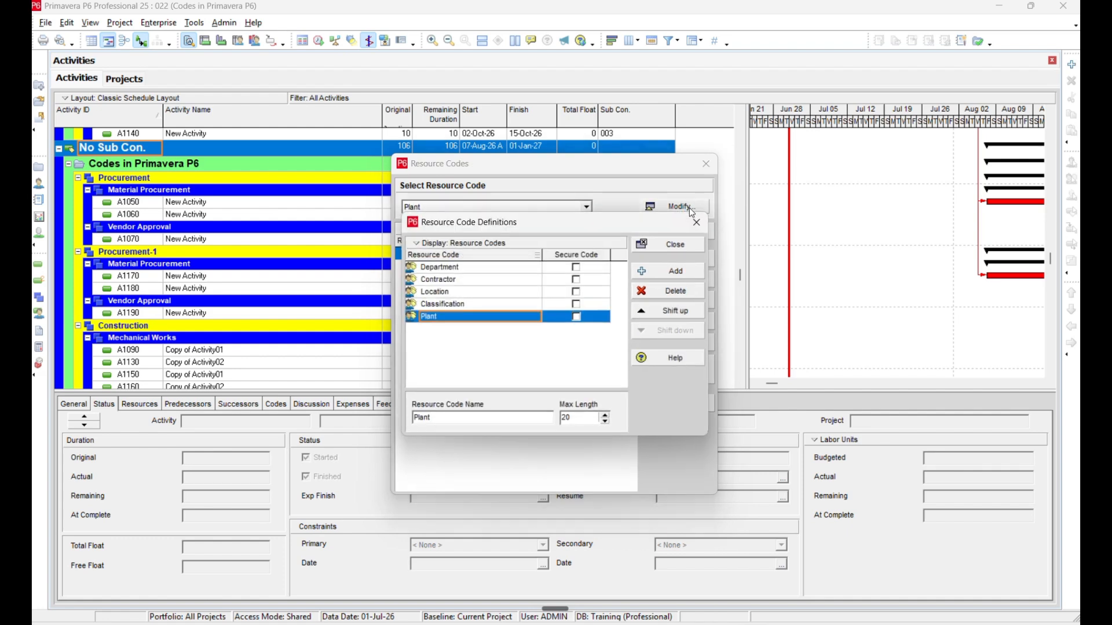
left_click(675, 244)
left_click(706, 163)
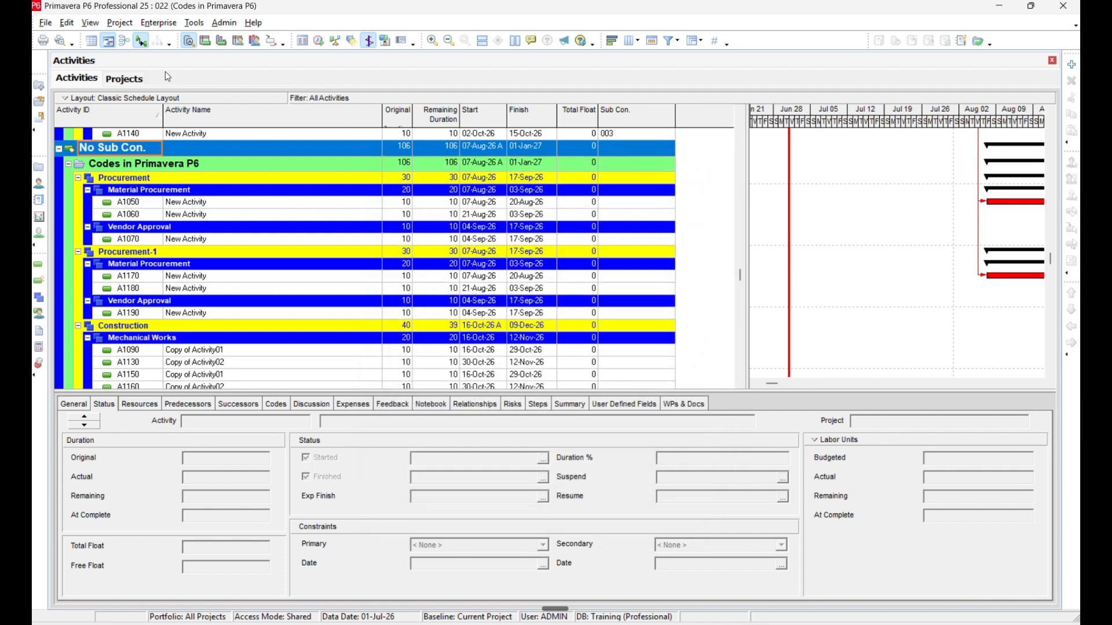
Open the enterprise assignment codes, view the Department values and the list of available codes, then close them.
left_click(158, 23)
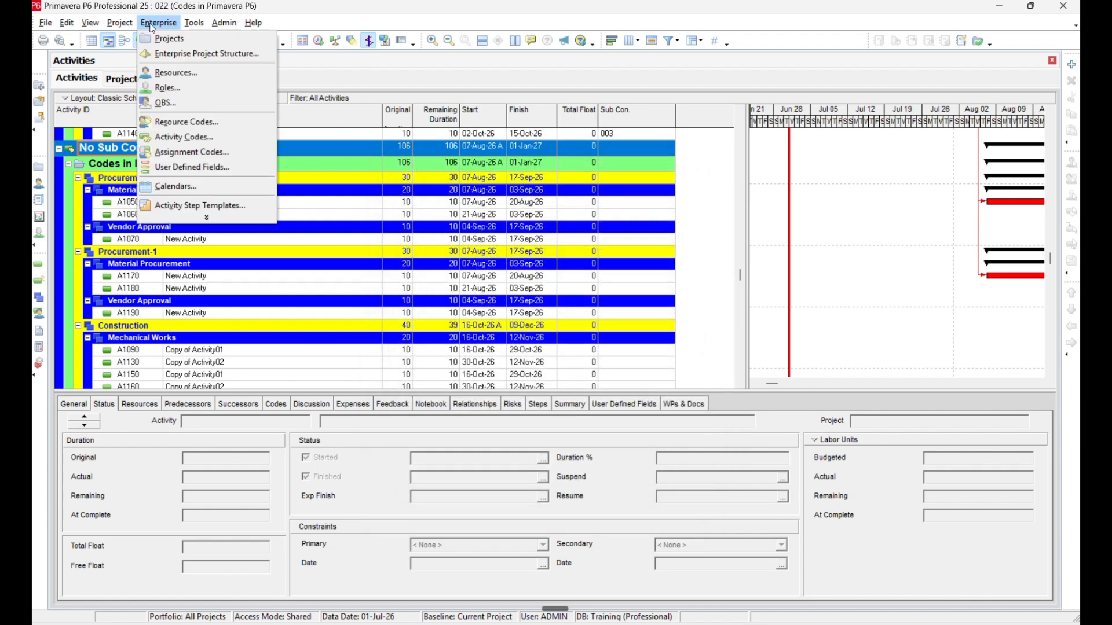
left_click(196, 151)
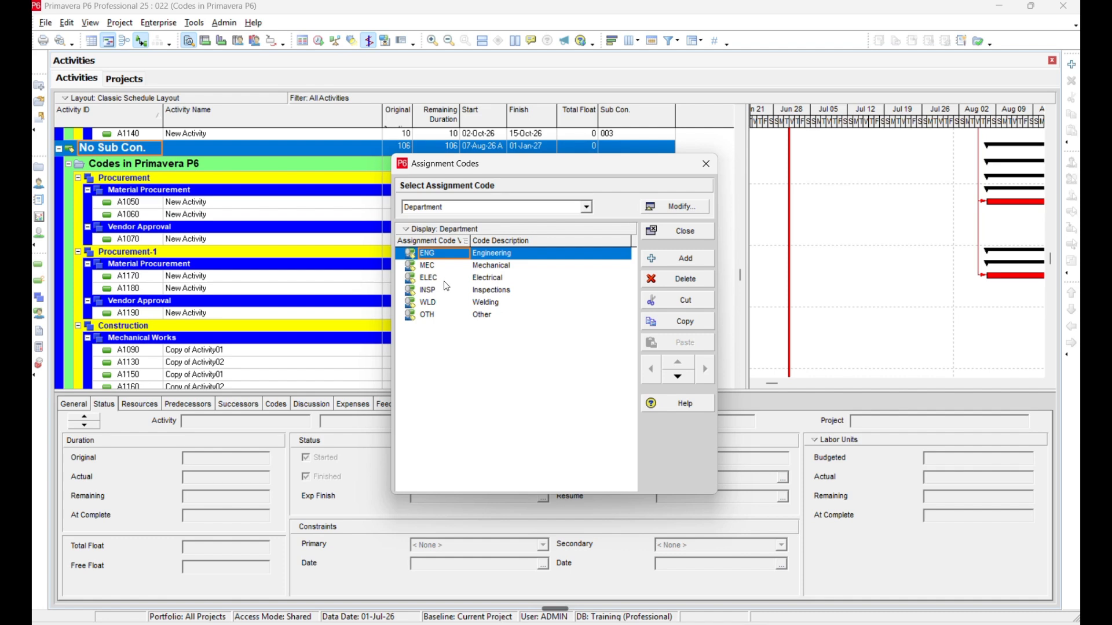
left_click(569, 211)
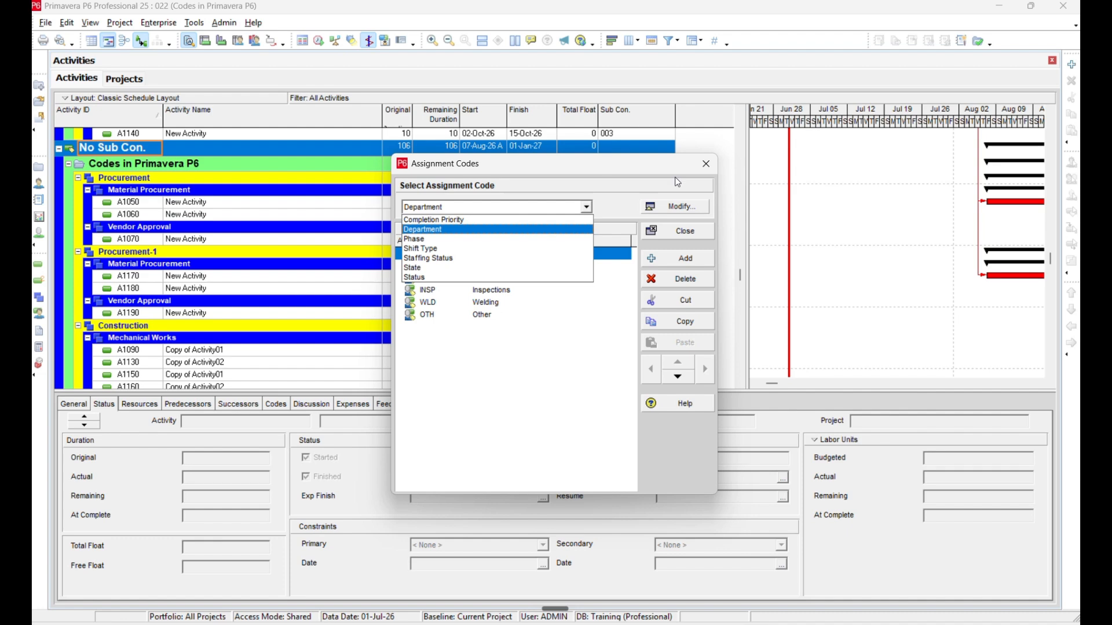
left_click(701, 169)
left_click(706, 164)
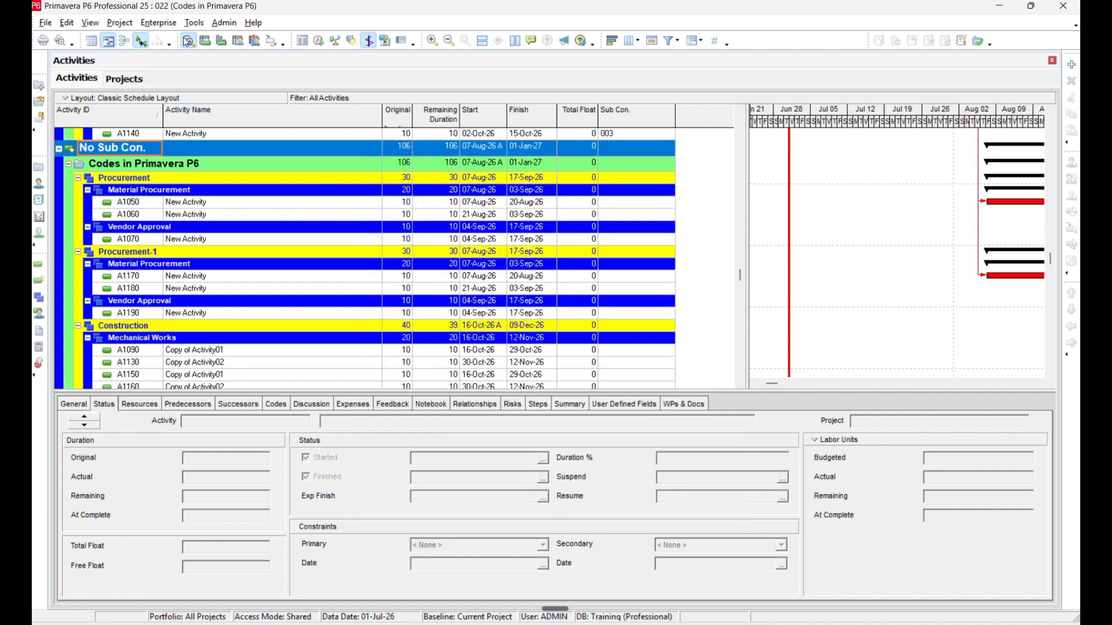
Show the full set of enterprise-level commands, including the hidden ones.
left_click(158, 23)
left_click(206, 218)
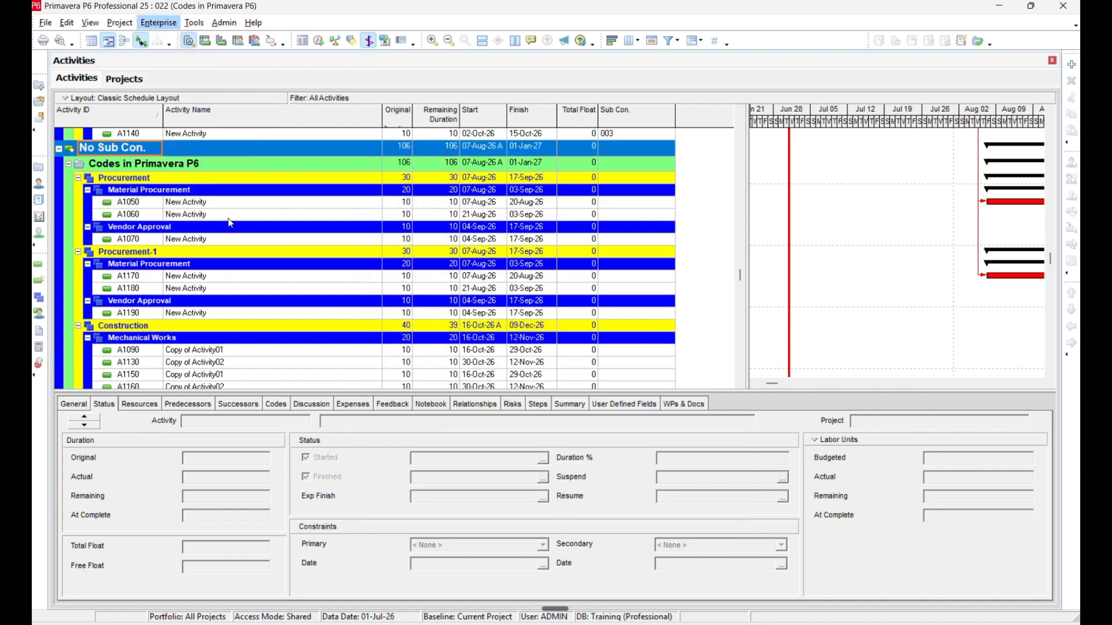